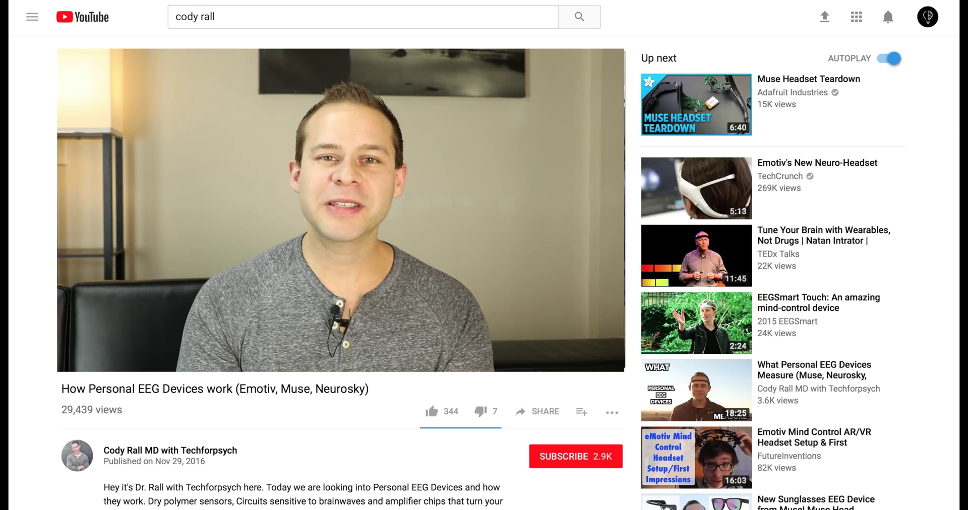
# Subscribe to the YouTube channel behind the personal EEG devices video
pyautogui.click(576, 463)
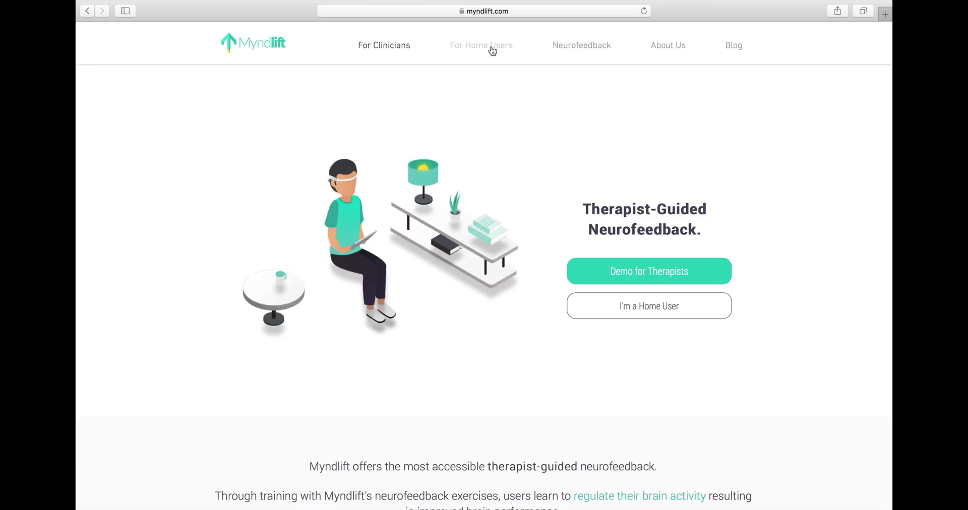
# Open Myndlift's For Home Users page and scroll down to the Based on Neurofeedback section
pyautogui.click(493, 46)
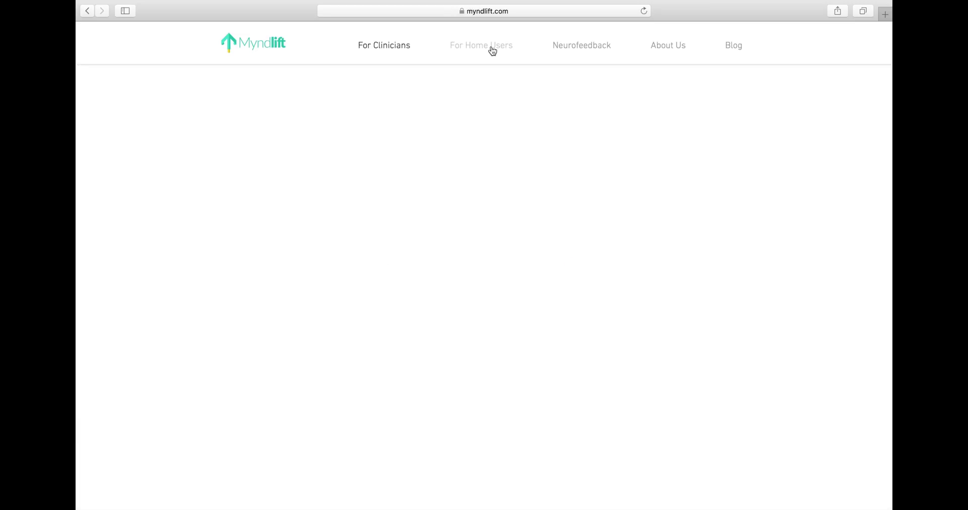
pyautogui.scroll(-10, 834, 164)
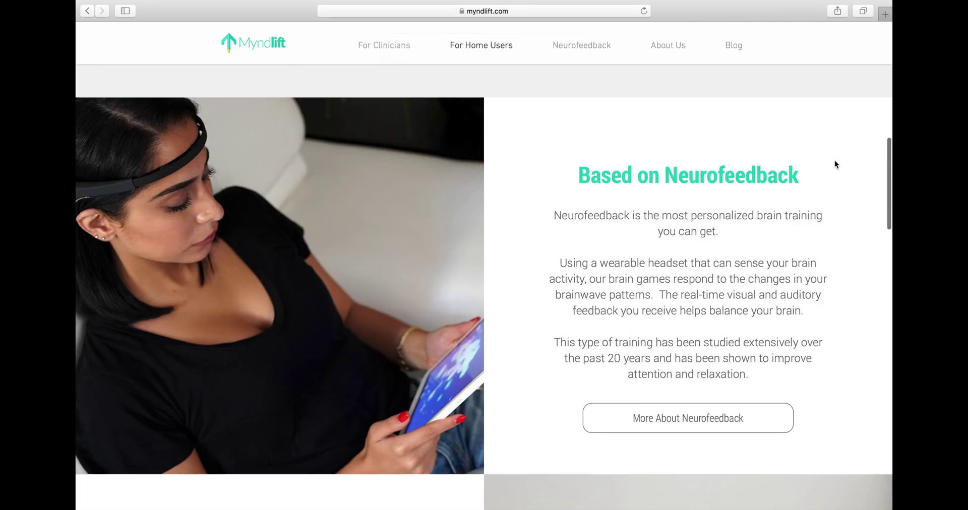
pyautogui.scroll(-10, 834, 163)
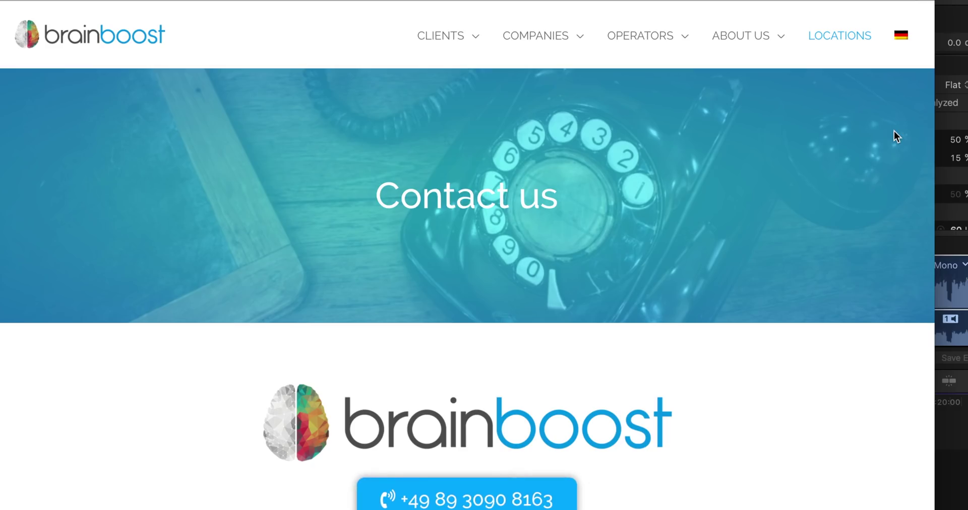
# Scroll through brainboost's locations from Munich, Augsburg, Karlsruhe and Gröbenzell down to Kreativstube Amberg
pyautogui.scroll(-5, 893, 134)
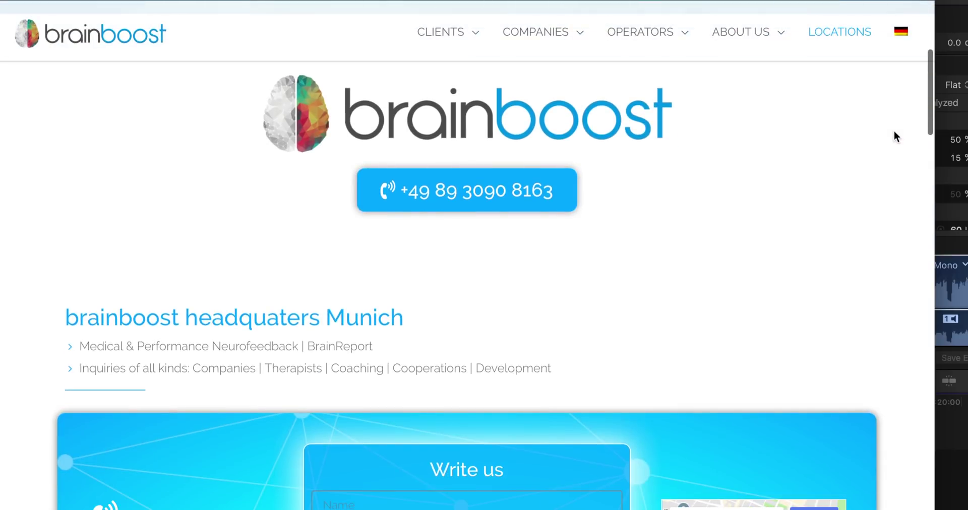
pyautogui.scroll(-5, 893, 133)
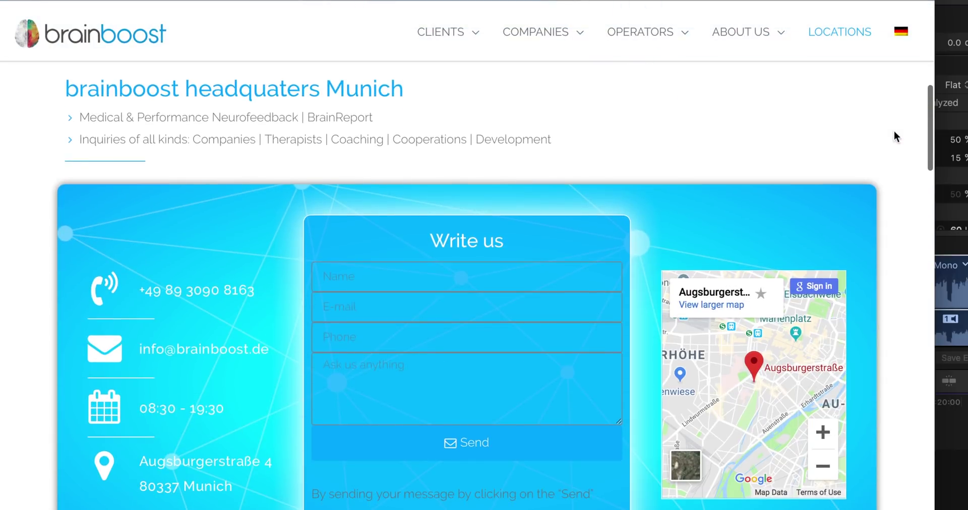
pyautogui.scroll(-10, 894, 132)
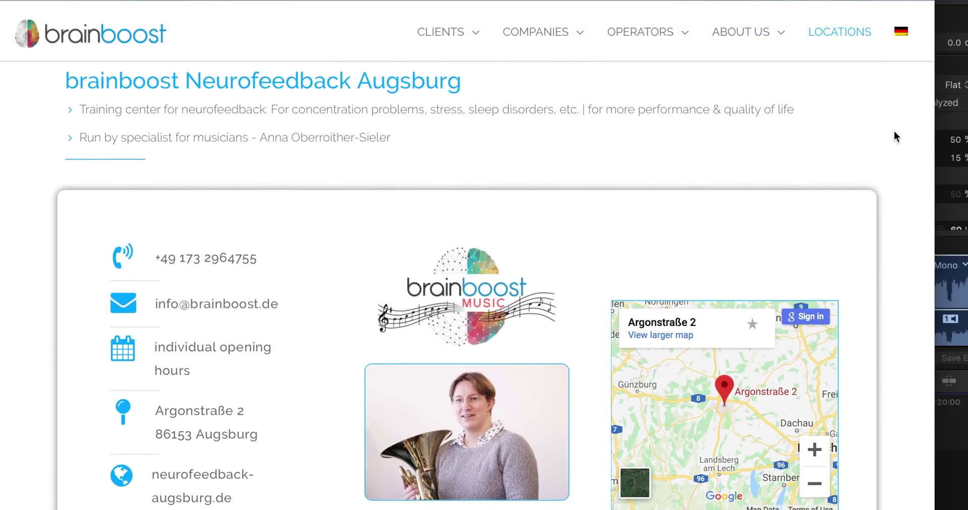
pyautogui.scroll(-10, 895, 136)
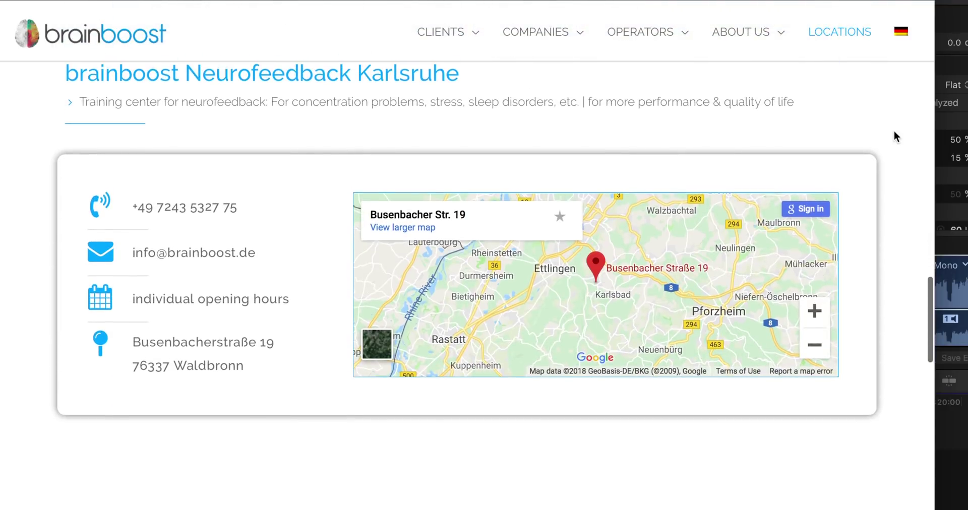
pyautogui.scroll(-10, 893, 136)
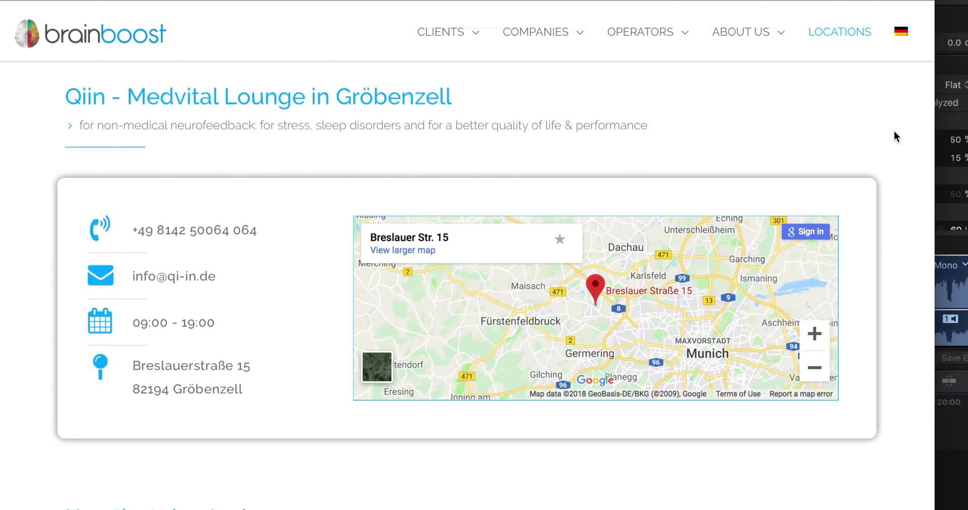
pyautogui.scroll(-6, 895, 136)
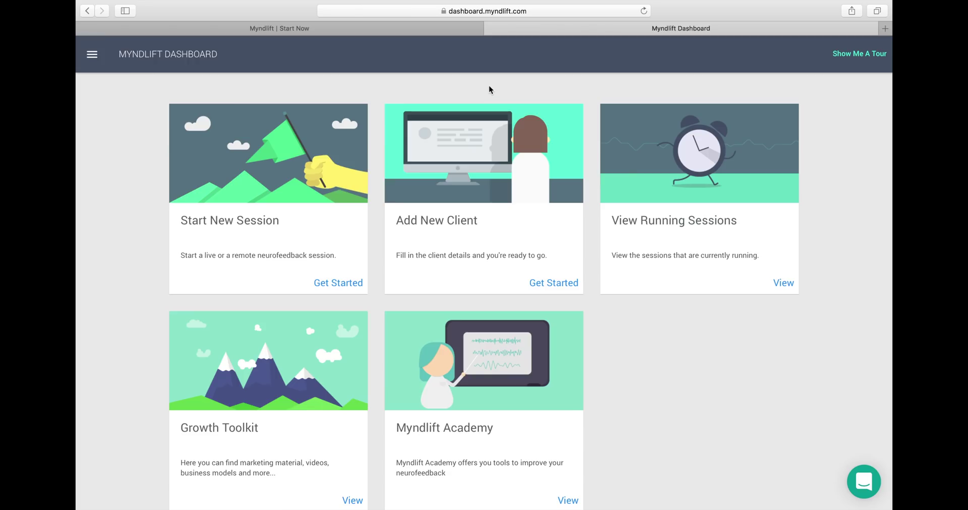
pyautogui.scroll(-3, 489, 87)
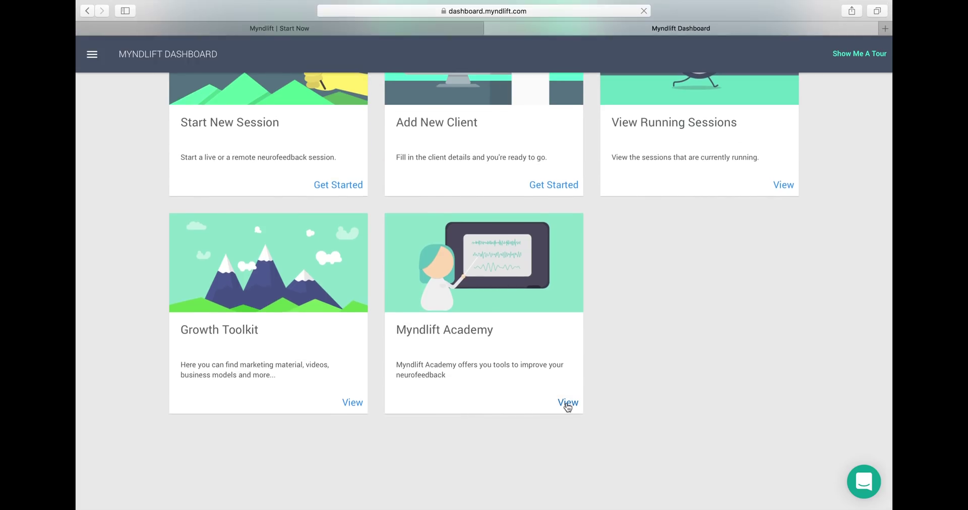
pyautogui.click(567, 405)
pyautogui.scroll(-3, 567, 405)
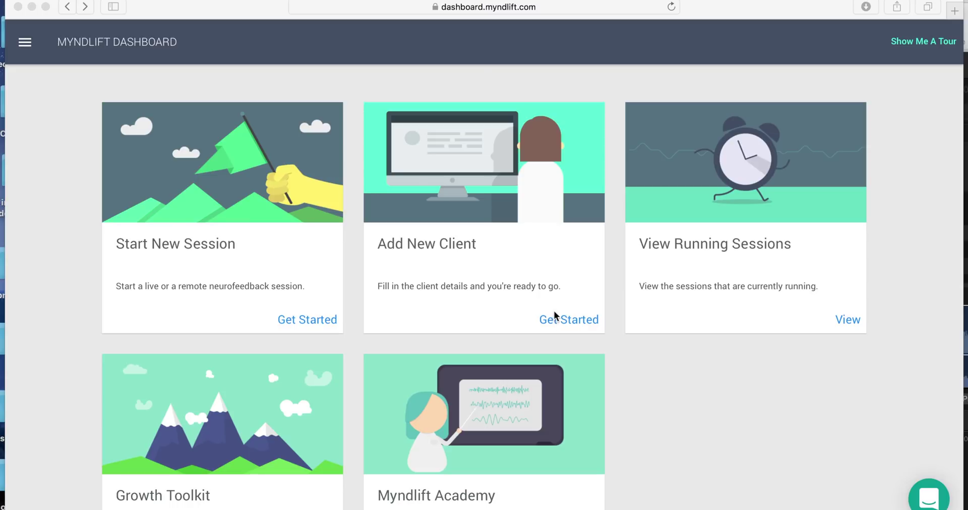
pyautogui.click(556, 320)
# Enter the new client's name, birth date, gender Male, e-mail and the note '32yo'
pyautogui.click(555, 320)
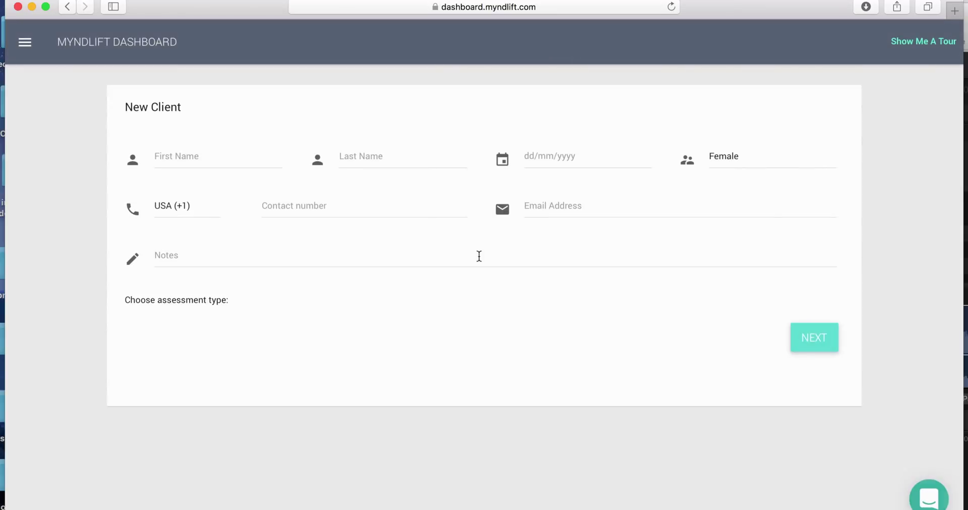
pyautogui.write('John')
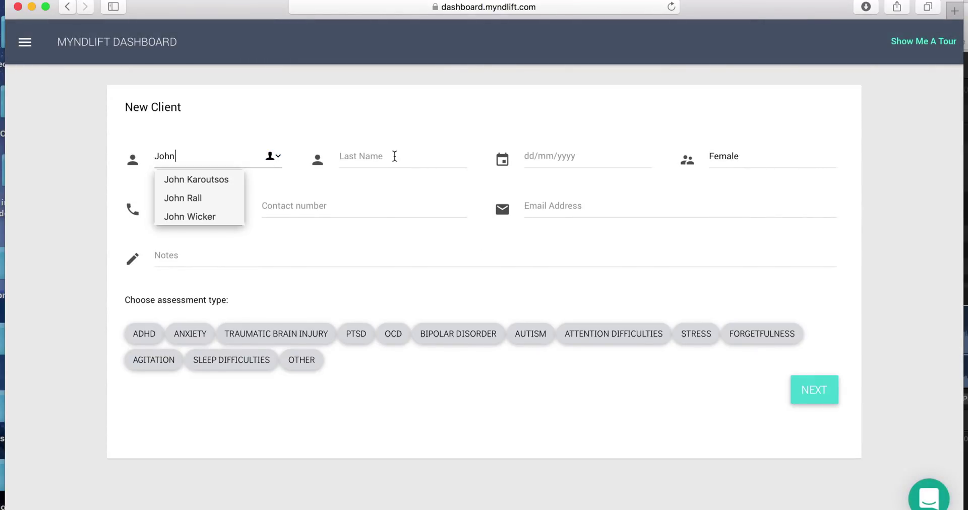
pyautogui.click(395, 156)
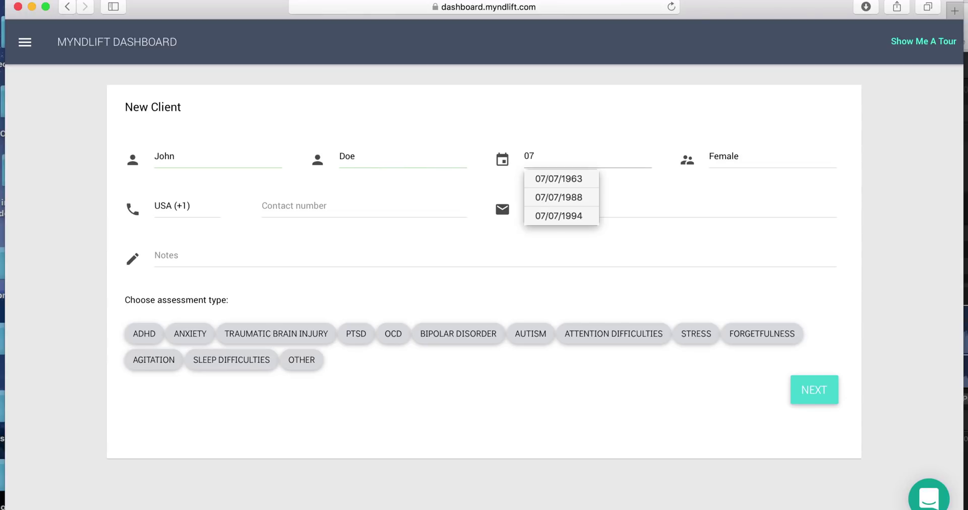
pyautogui.write('07071987')
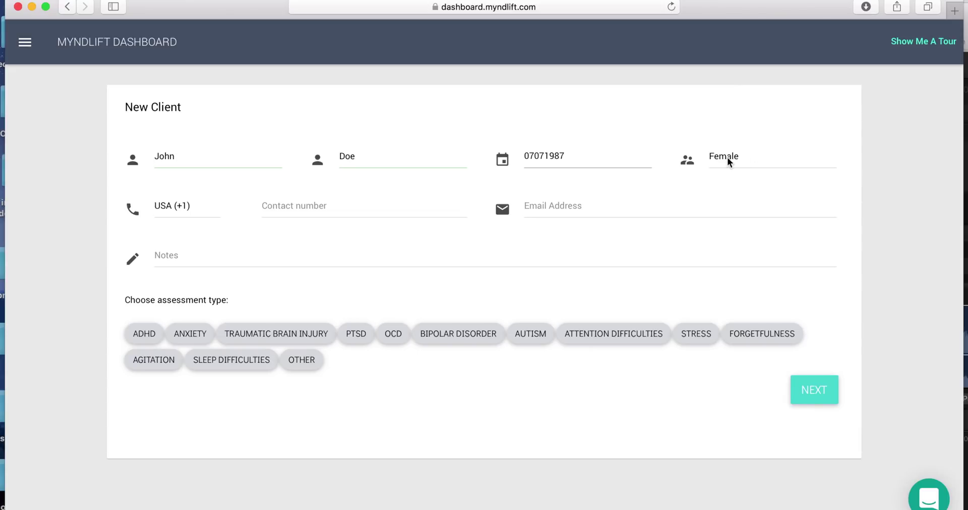
pyautogui.click(728, 158)
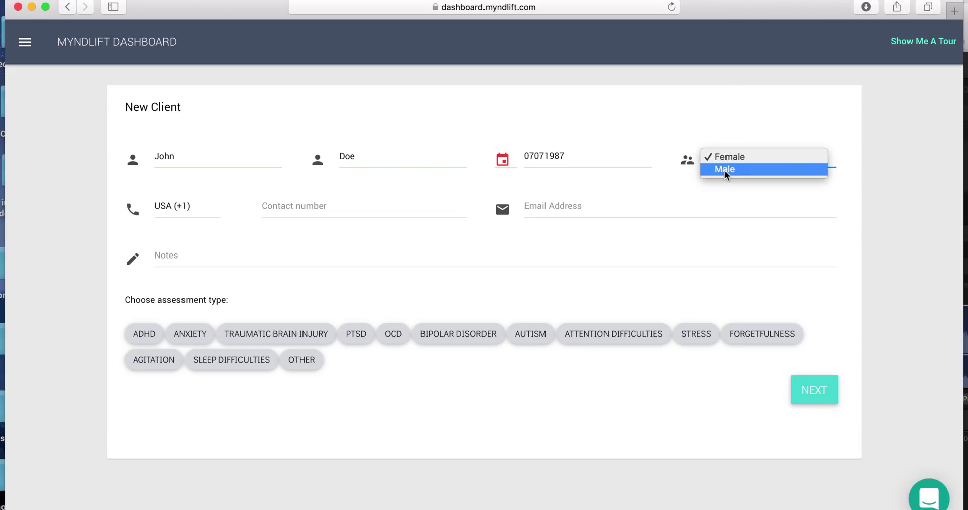
pyautogui.click(725, 170)
pyautogui.click(532, 194)
pyautogui.press('Tab')
pyautogui.write('32yo')
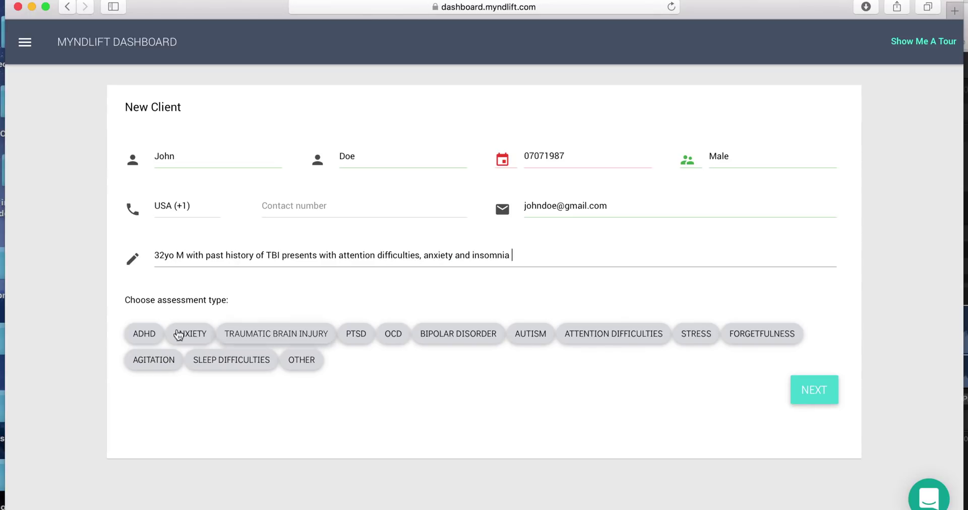
# Select ADHD, Anxiety, Traumatic Brain Injury and Sleep Difficulties assessments and submit the client
pyautogui.click(151, 333)
pyautogui.click(191, 336)
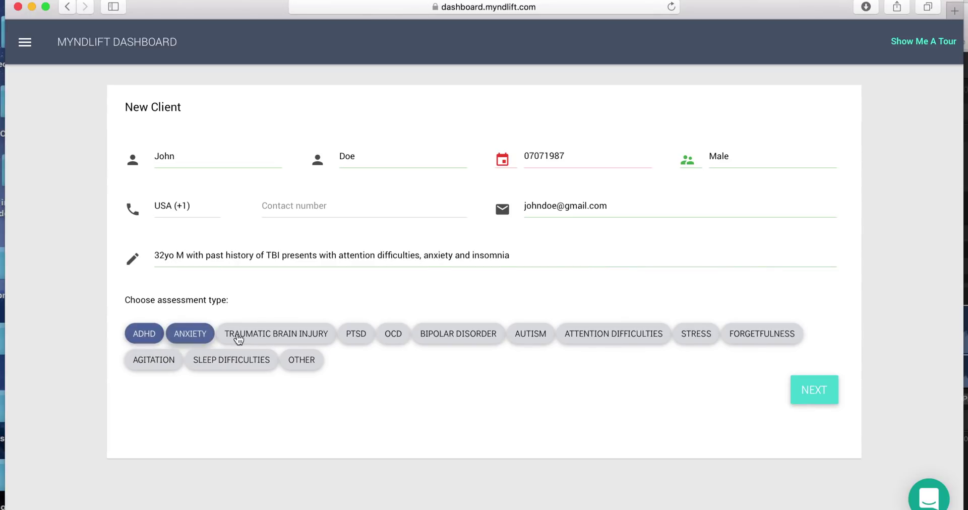
pyautogui.click(271, 337)
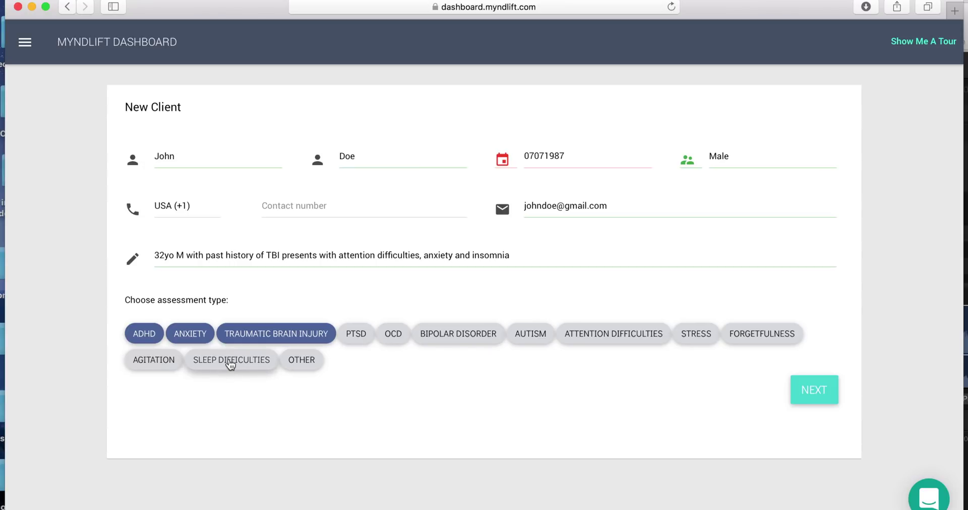
pyautogui.click(230, 363)
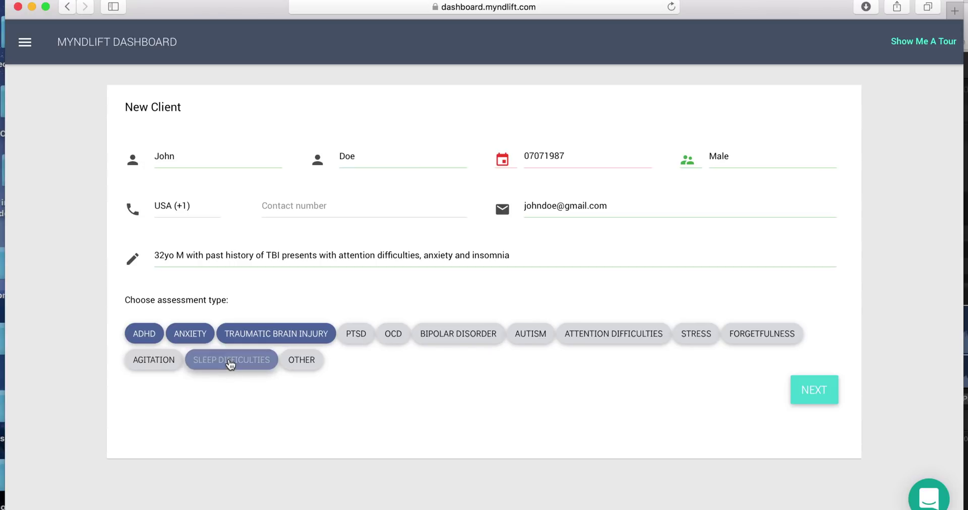
pyautogui.click(829, 399)
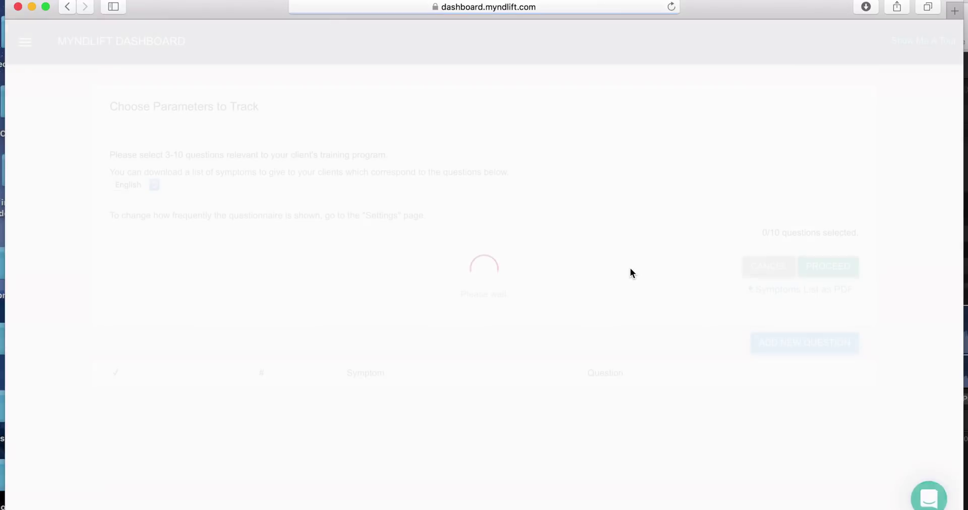
# Tick the last symptom question, confirm the ten as final, and view the final questionnaire
pyautogui.scroll(-3, 117, 307)
pyautogui.scroll(-20, 116, 353)
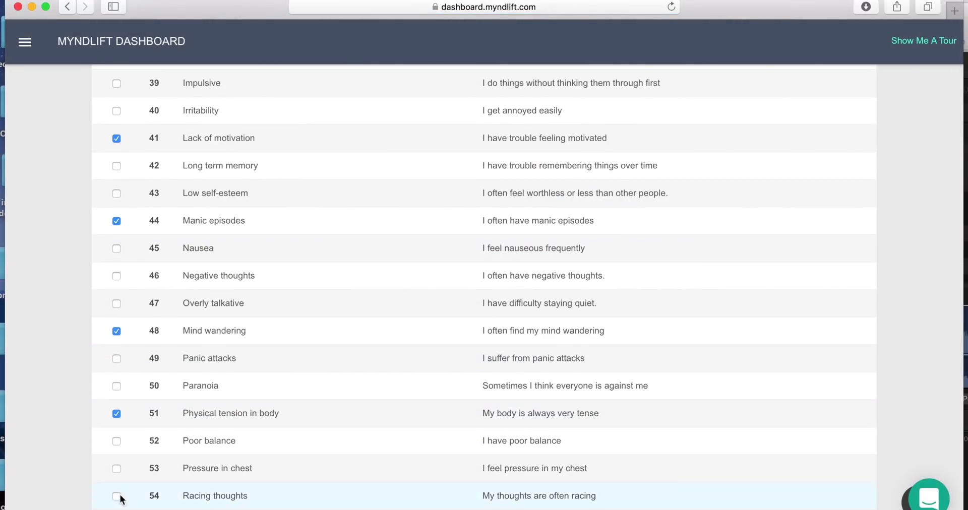
pyautogui.click(117, 496)
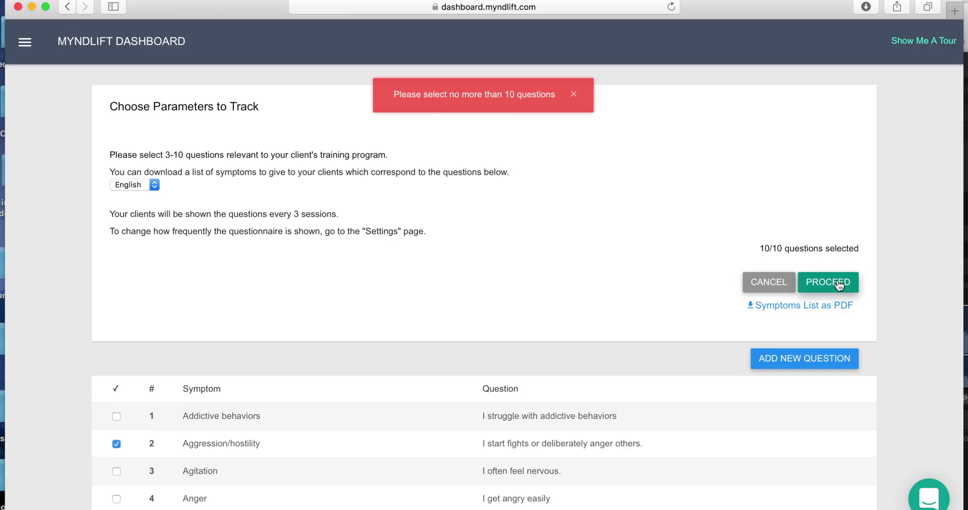
pyautogui.click(828, 299)
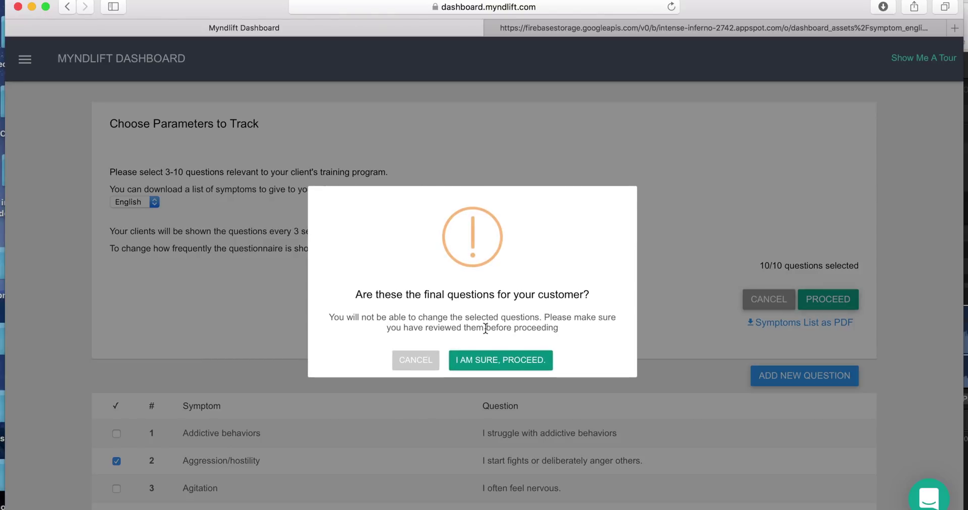
pyautogui.click(499, 361)
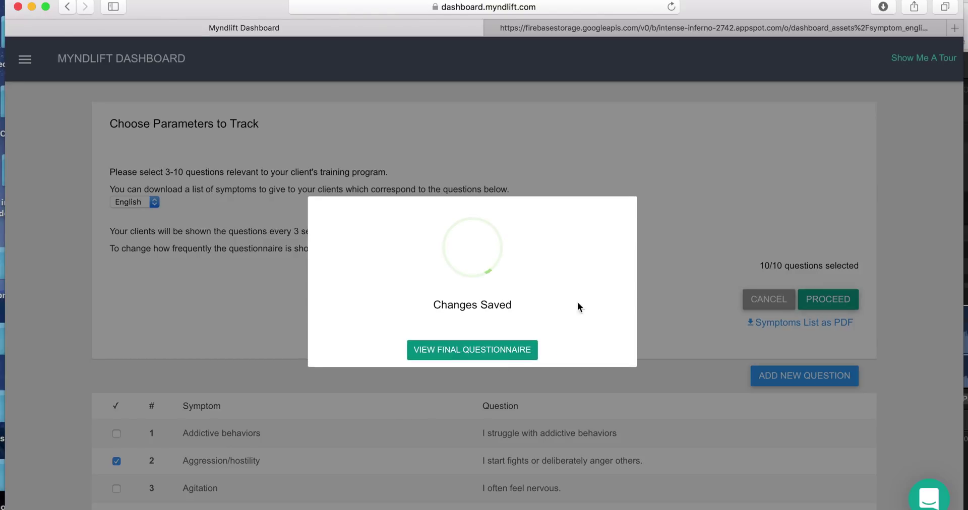
pyautogui.click(504, 352)
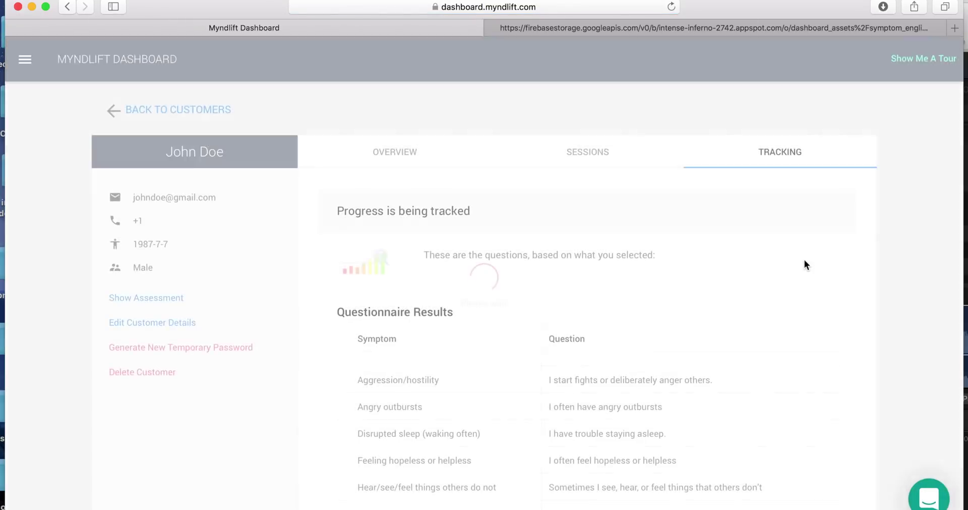
# Check the client's Sessions tab, then return to the Overview summary
pyautogui.scroll(-4, 804, 260)
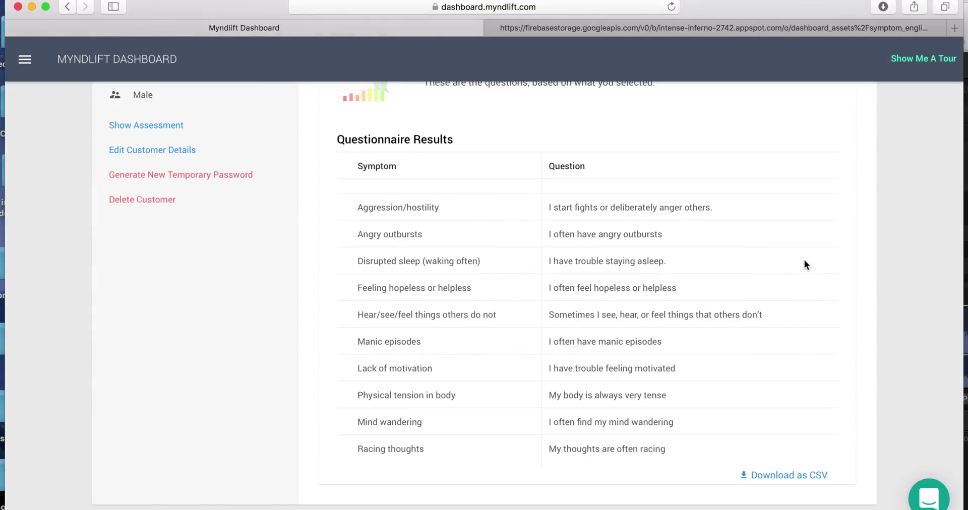
pyautogui.scroll(4, 804, 263)
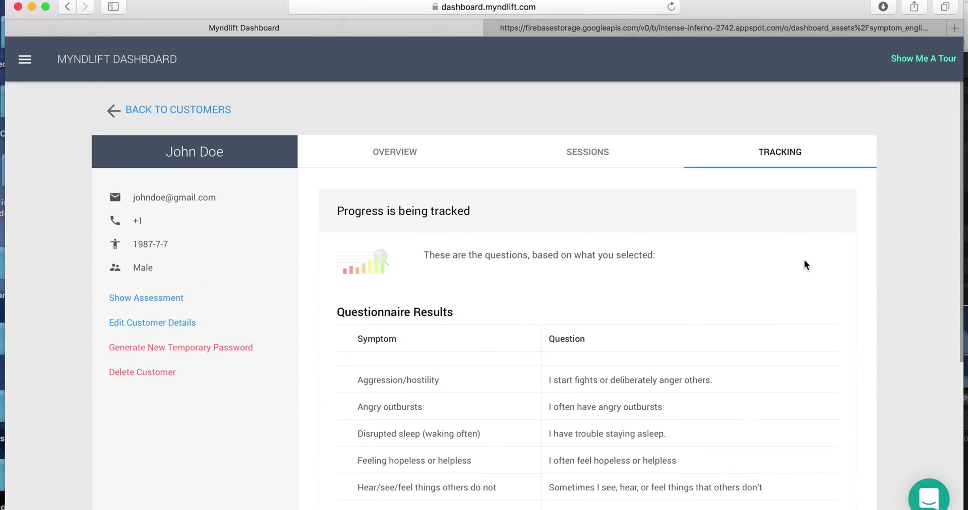
pyautogui.click(586, 168)
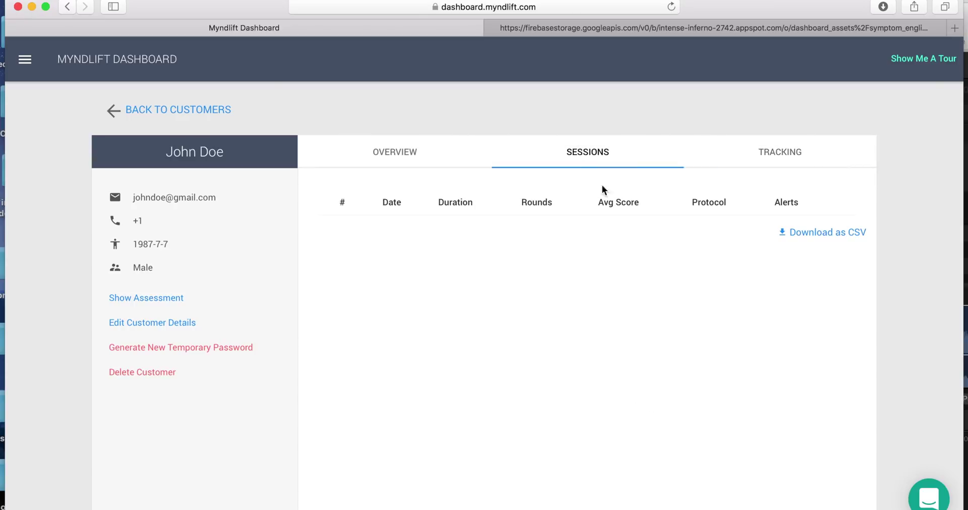
pyautogui.click(414, 170)
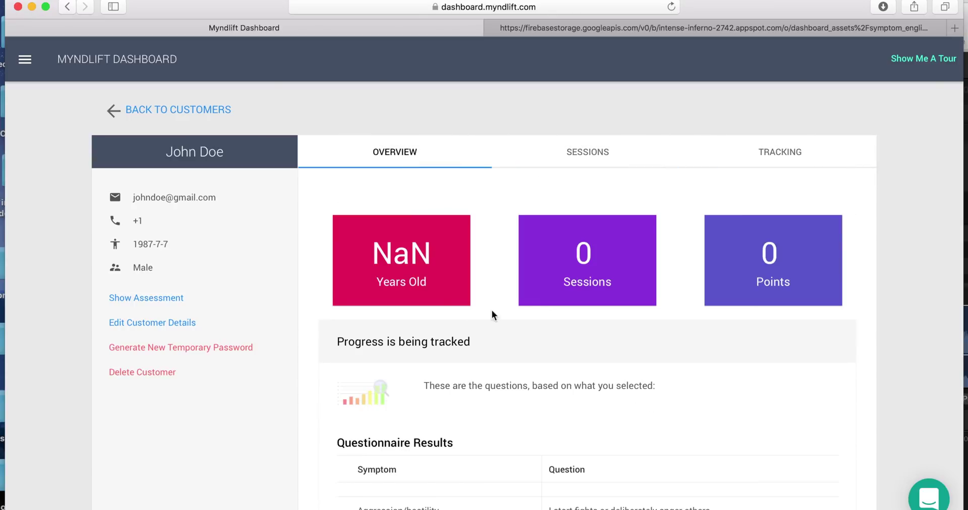
pyautogui.scroll(-5, 481, 298)
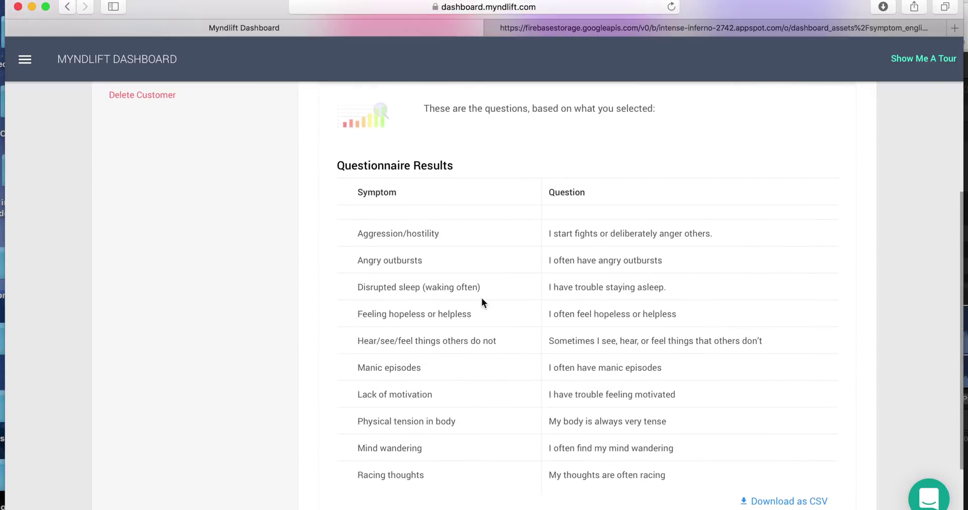
pyautogui.scroll(5, 481, 299)
pyautogui.scroll(1, 482, 303)
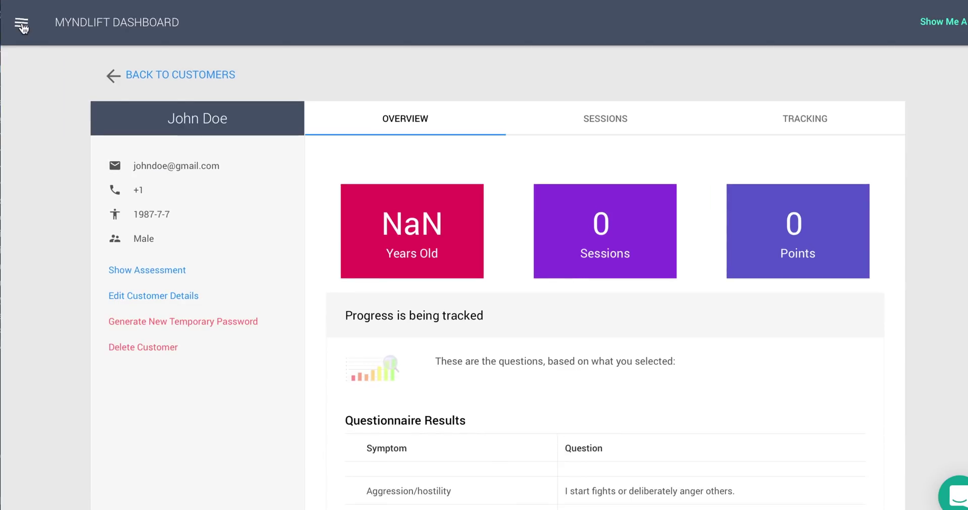
# Open the navigation menu and expand Start New Session to show Real Session and Demo Session
pyautogui.click(21, 24)
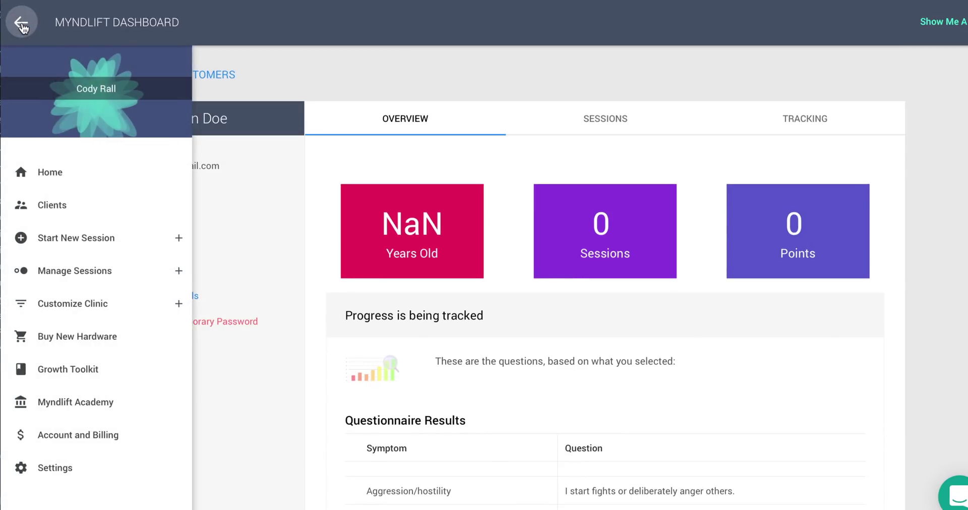
pyautogui.click(21, 23)
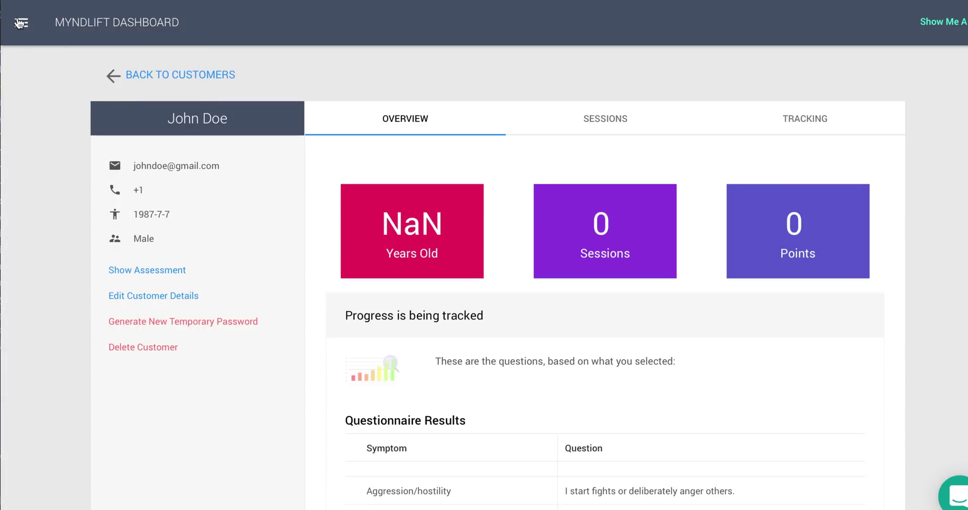
pyautogui.click(21, 24)
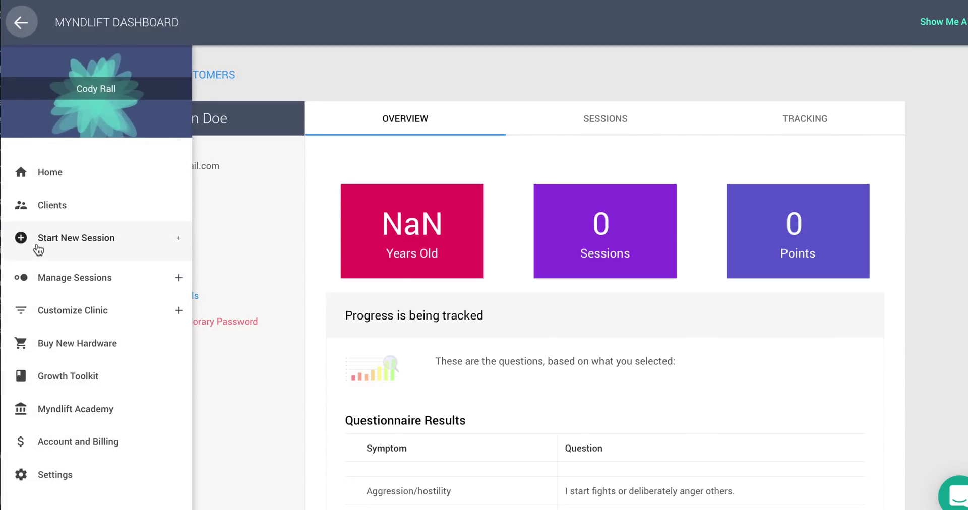
pyautogui.click(38, 249)
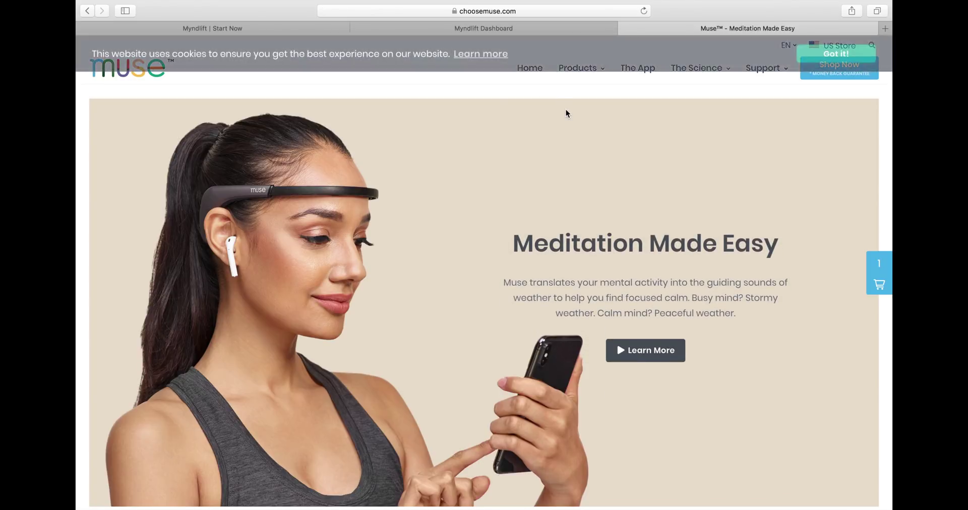
# Scroll through the Muse meditation headband product page on choosemuse.com
pyautogui.scroll(-10, 842, 170)
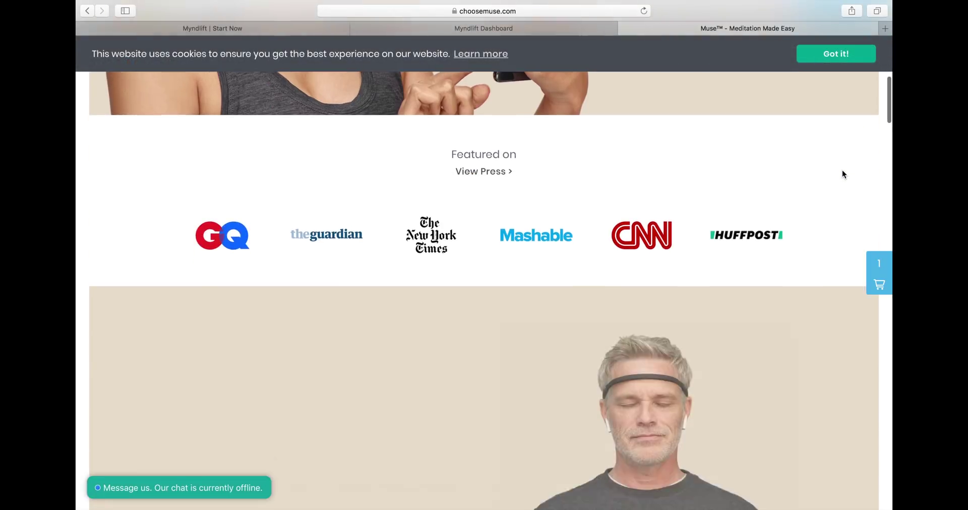
pyautogui.scroll(-5, 842, 172)
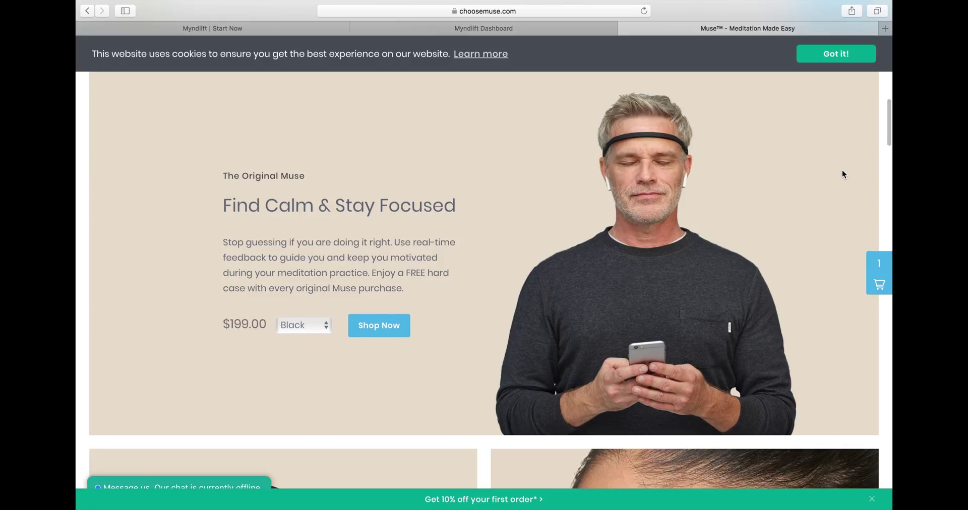
pyautogui.scroll(-7, 841, 173)
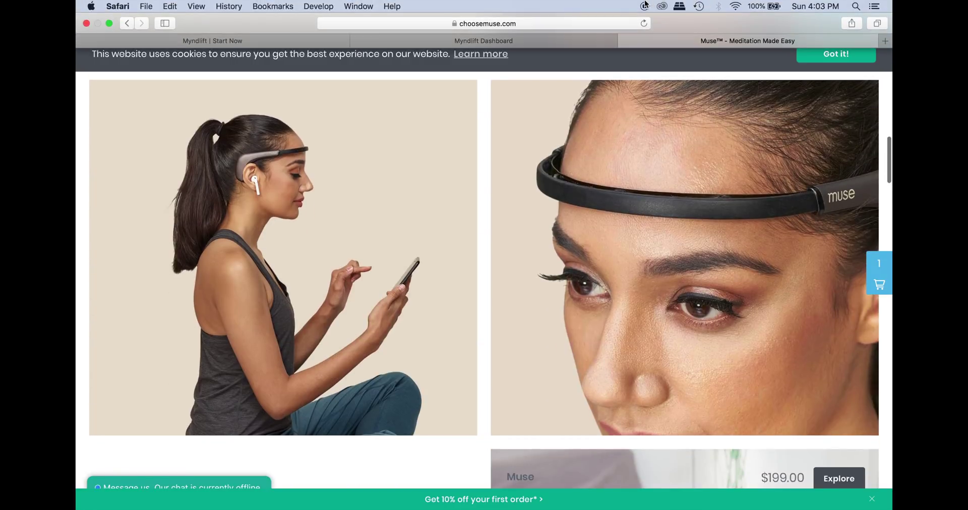
pyautogui.scroll(-10, 534, 190)
pyautogui.scroll(5, 534, 190)
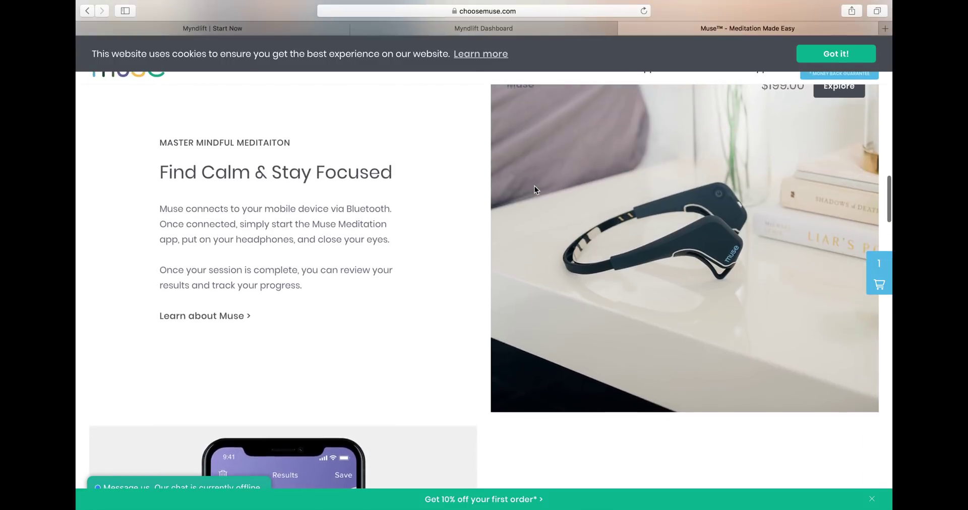
pyautogui.scroll(-1, 534, 190)
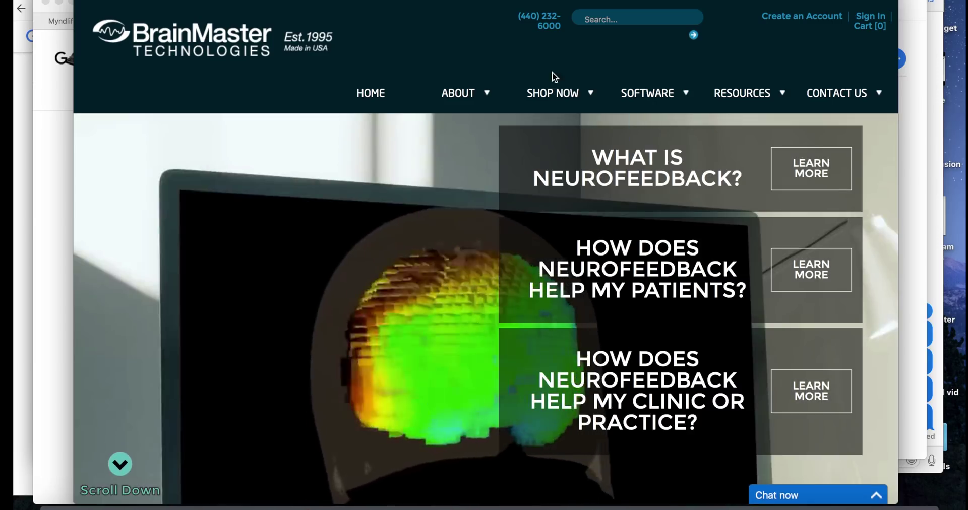
# Open the Discovery 20 w/ Impedance Lid page under Neurofeedback Therapy Devices to see its $6,690.00 price
pyautogui.moveTo(568, 96)
pyautogui.click(566, 133)
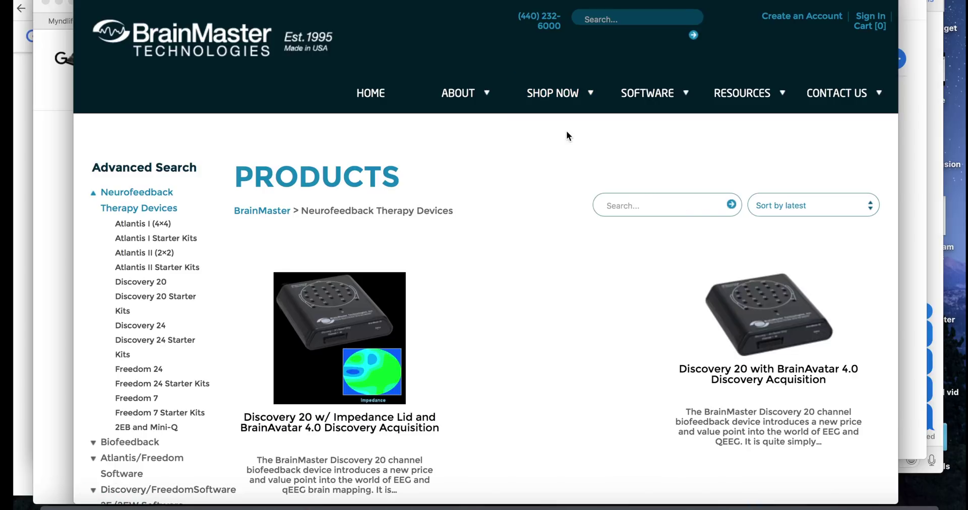
pyautogui.click(375, 299)
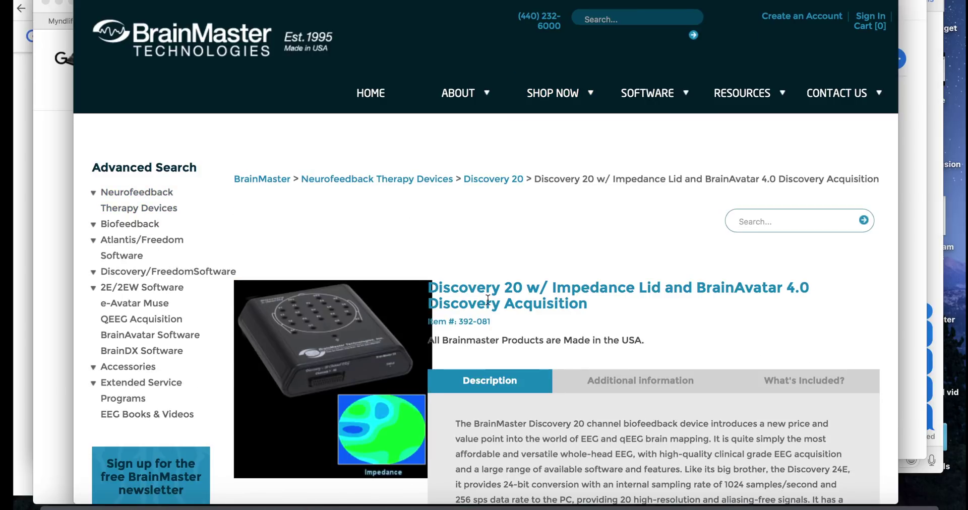
pyautogui.scroll(-5, 513, 287)
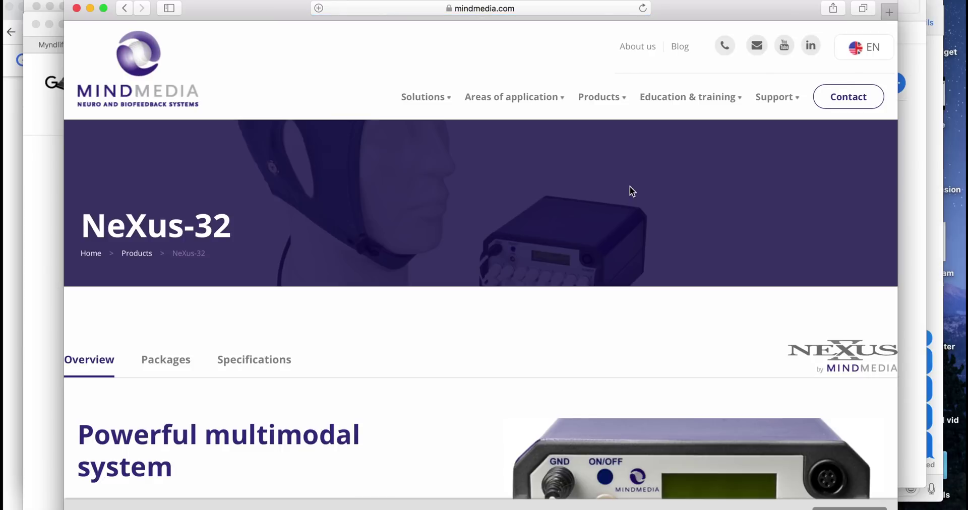
pyautogui.scroll(-5, 630, 186)
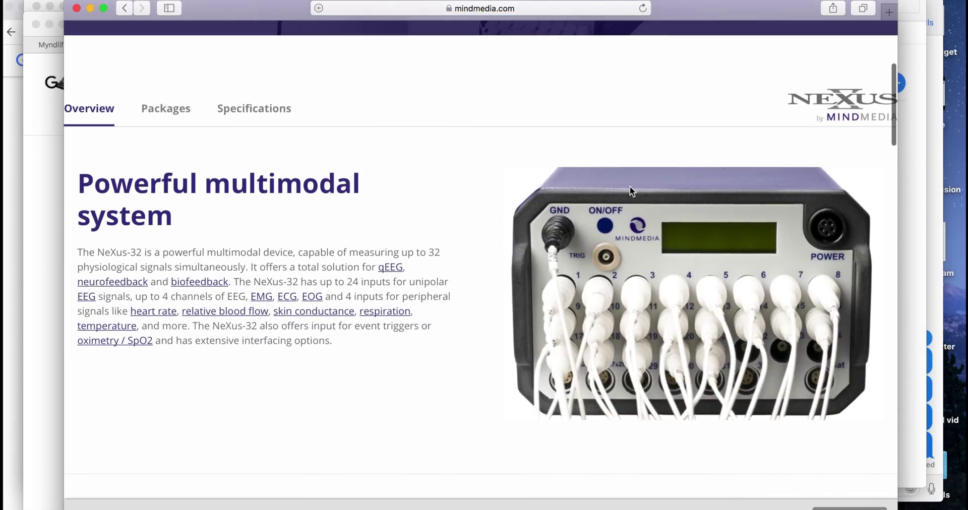
# Scroll through the NeXus-32 feature overview on Mind Media's site
pyautogui.scroll(-7, 651, 261)
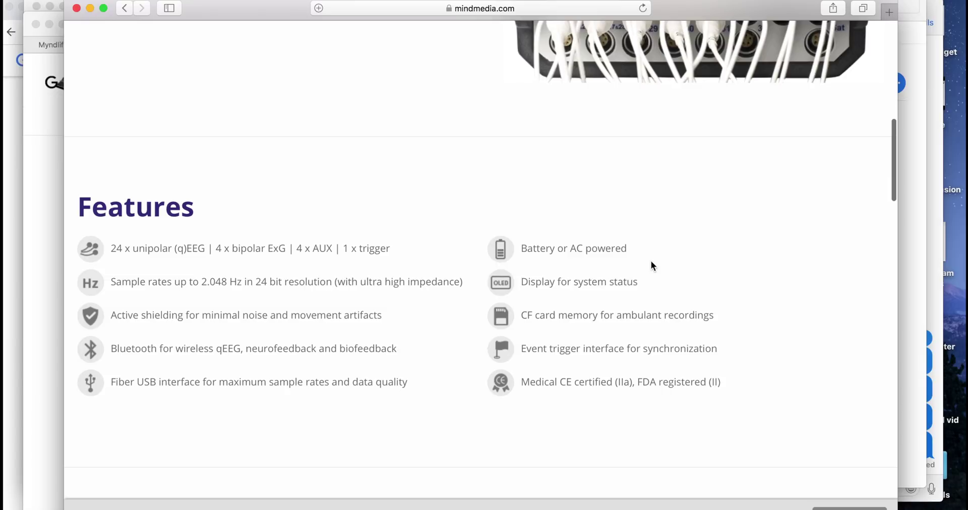
pyautogui.scroll(-9, 651, 262)
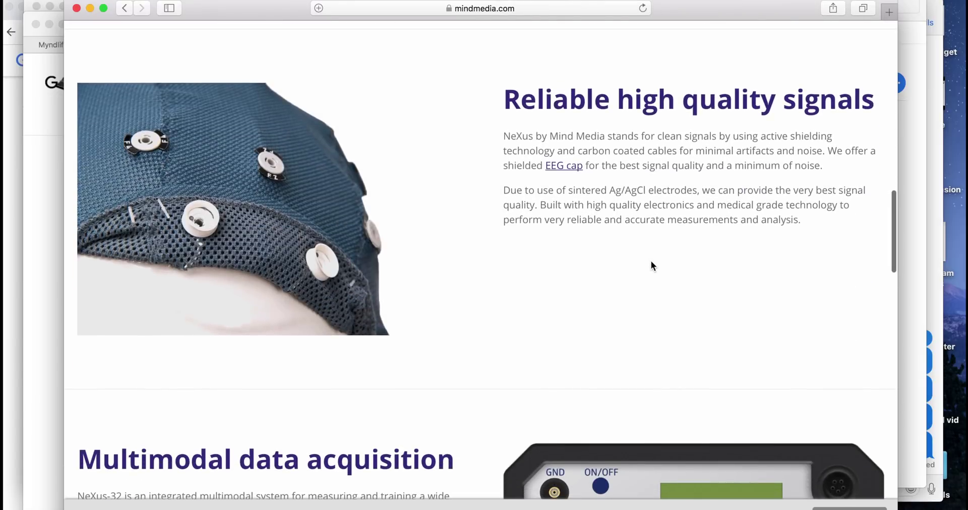
pyautogui.scroll(-7, 651, 262)
pyautogui.scroll(-8, 651, 261)
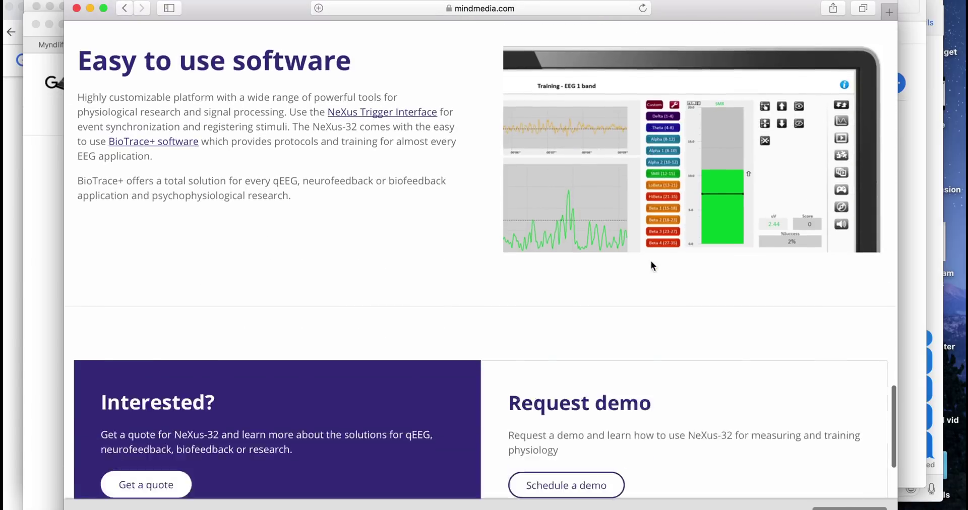
pyautogui.scroll(-8, 651, 261)
pyautogui.scroll(20, 652, 261)
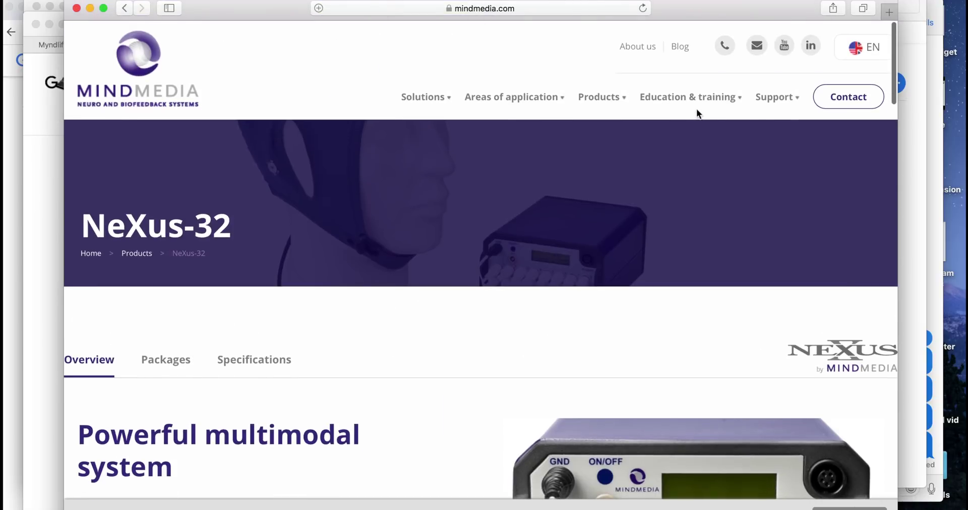
pyautogui.moveTo(599, 97)
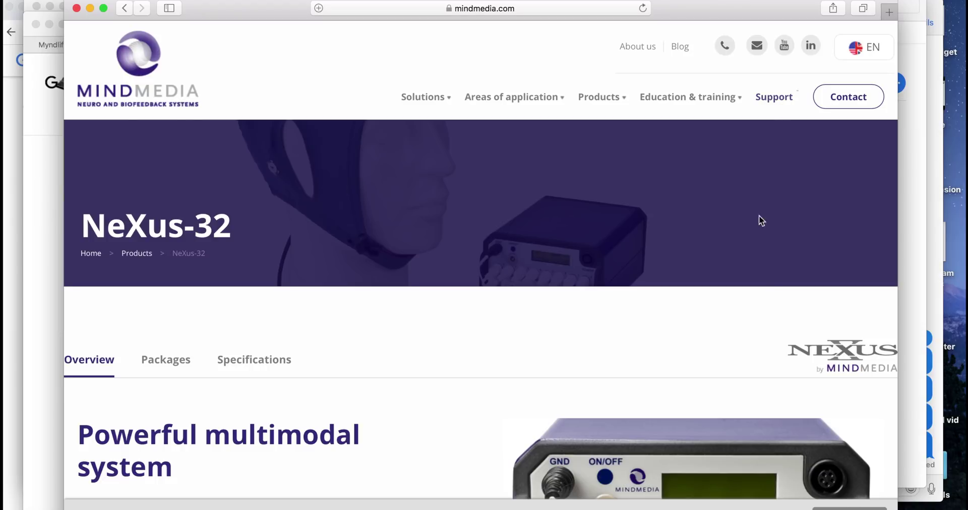
pyautogui.scroll(-5, 758, 223)
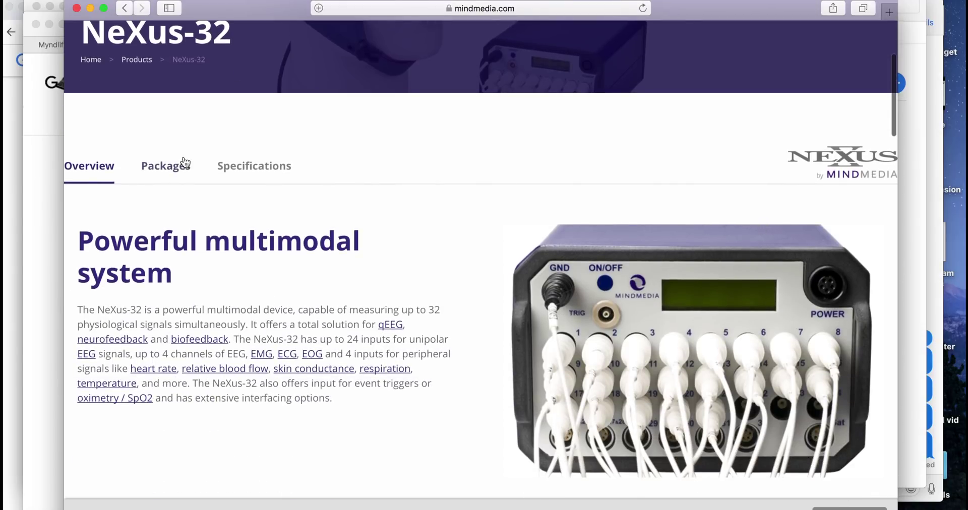
# Review the NeXus-32 Packages and bring up the Get a quote request form
pyautogui.click(169, 166)
pyautogui.scroll(-3, 450, 207)
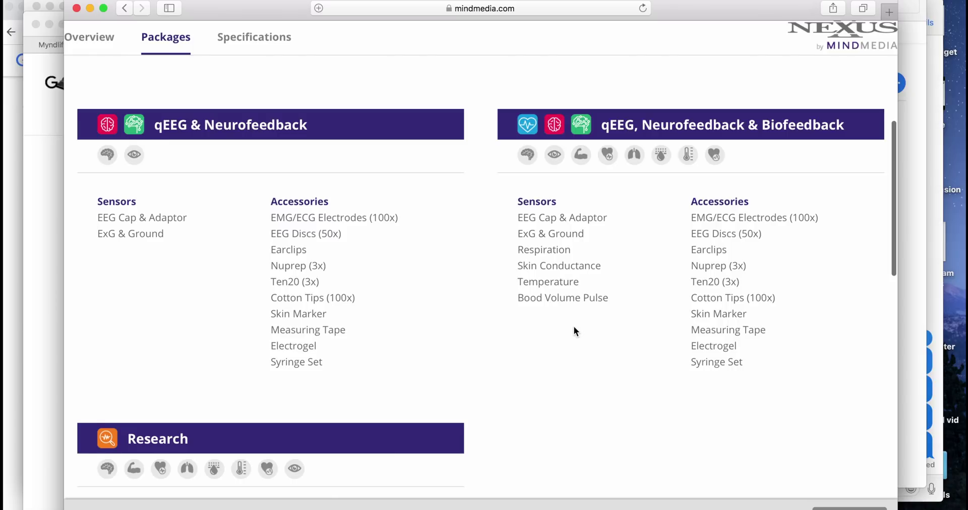
pyautogui.scroll(-1, 573, 328)
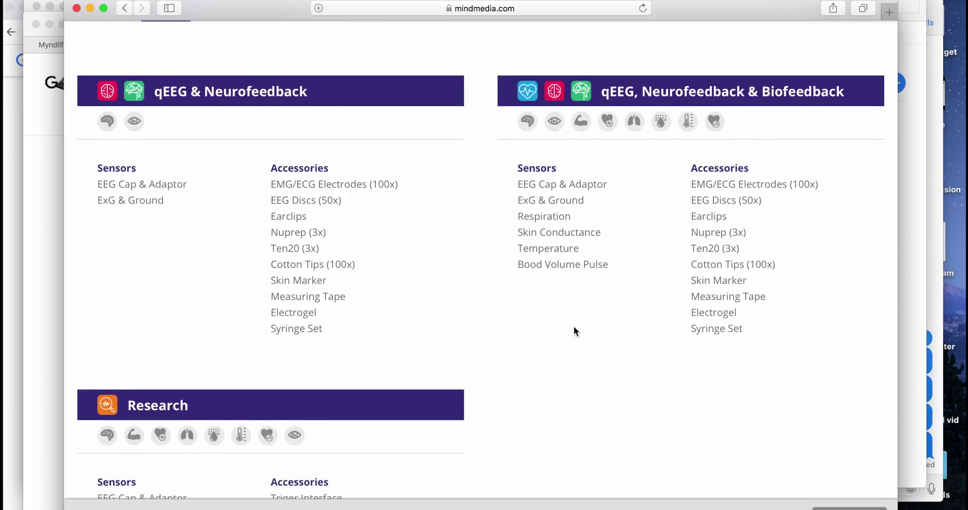
pyautogui.scroll(-15, 573, 327)
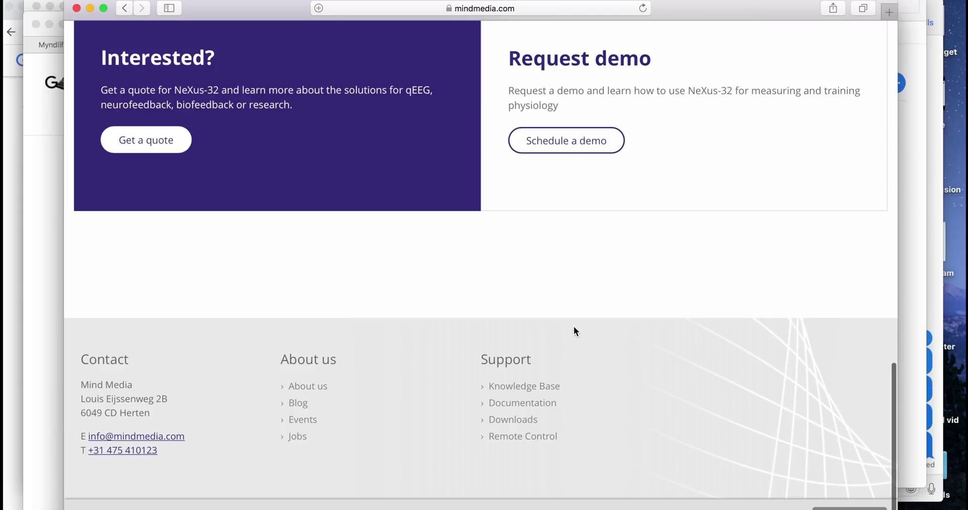
pyautogui.click(157, 147)
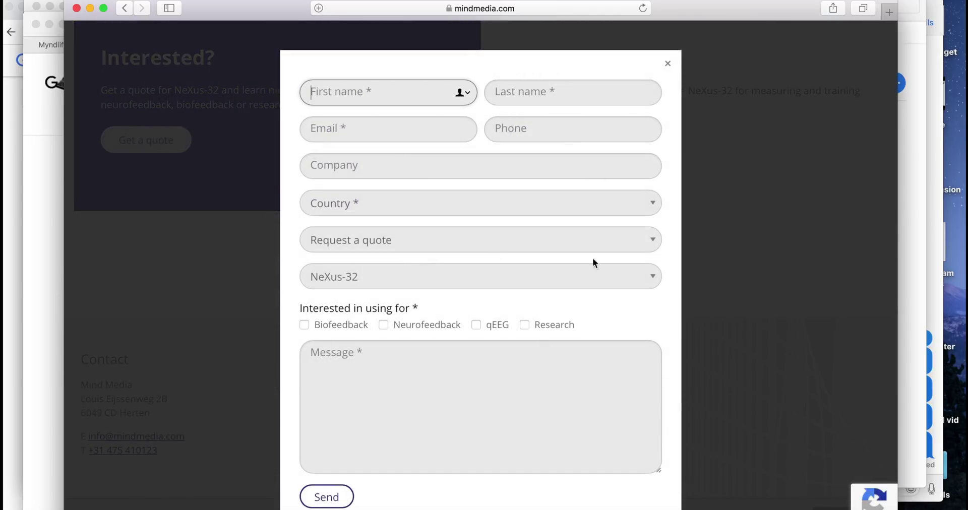
# Dismiss the NeXus-32 quote request form without sending it
pyautogui.click(770, 322)
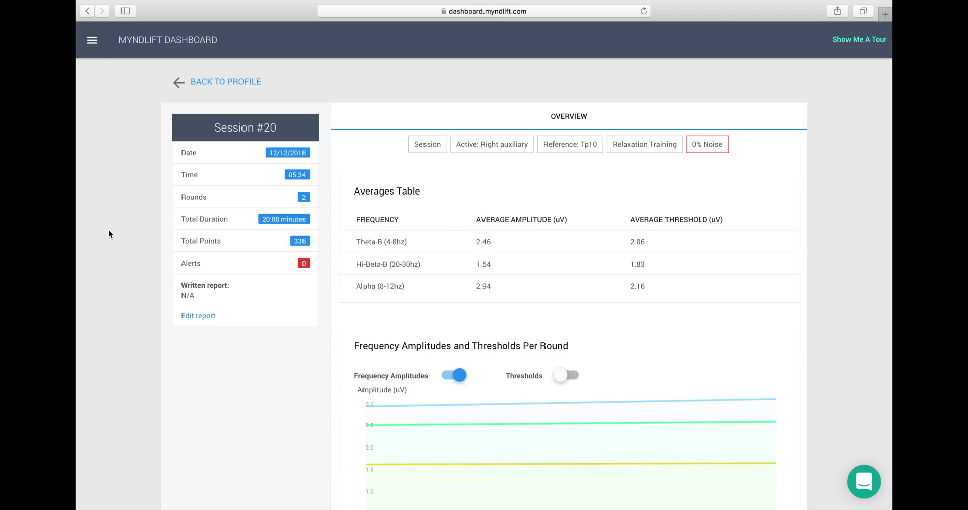
pyautogui.scroll(-5, 109, 234)
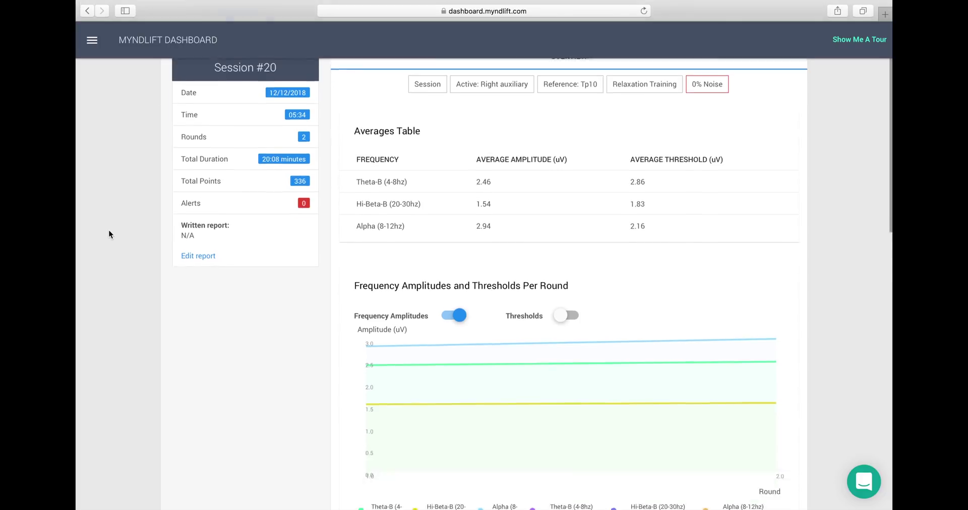
pyautogui.scroll(1, 109, 235)
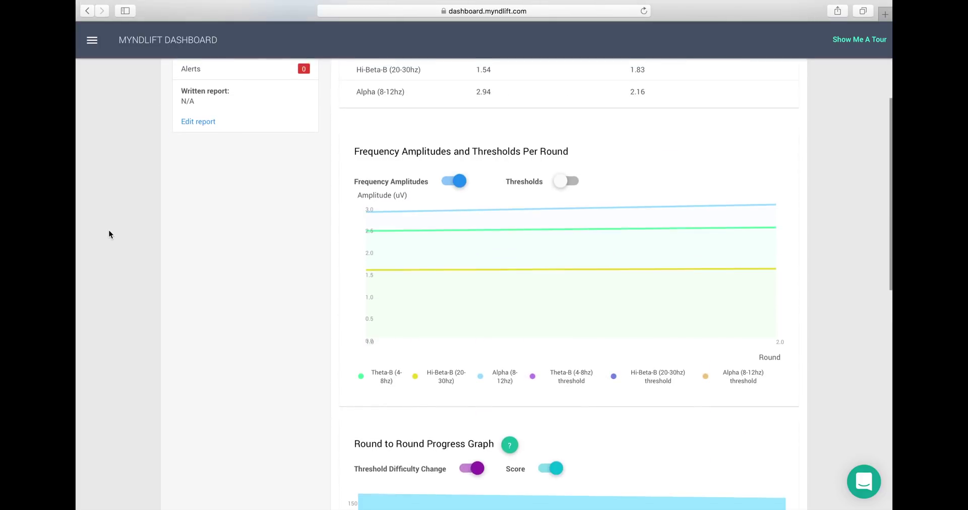
pyautogui.click(452, 181)
pyautogui.click(451, 182)
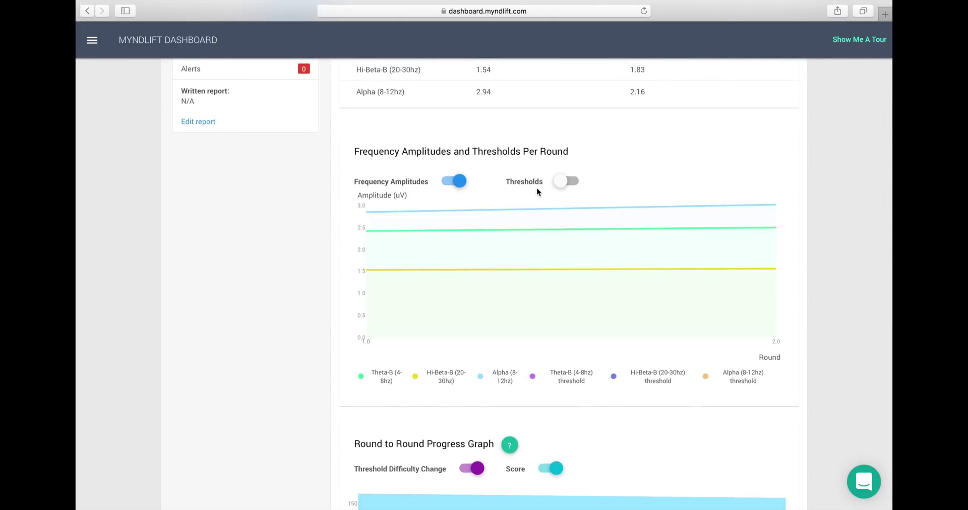
pyautogui.click(564, 182)
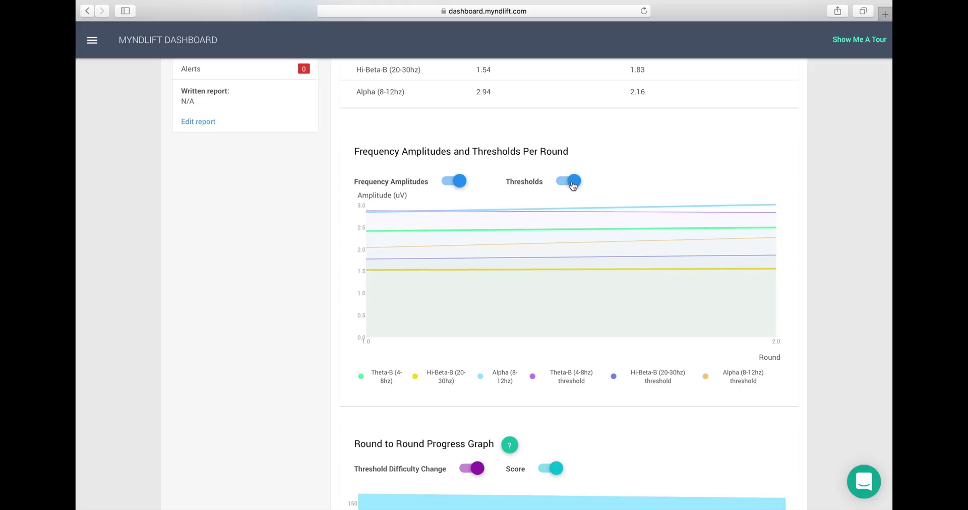
pyautogui.click(572, 185)
pyautogui.click(573, 184)
pyautogui.click(572, 184)
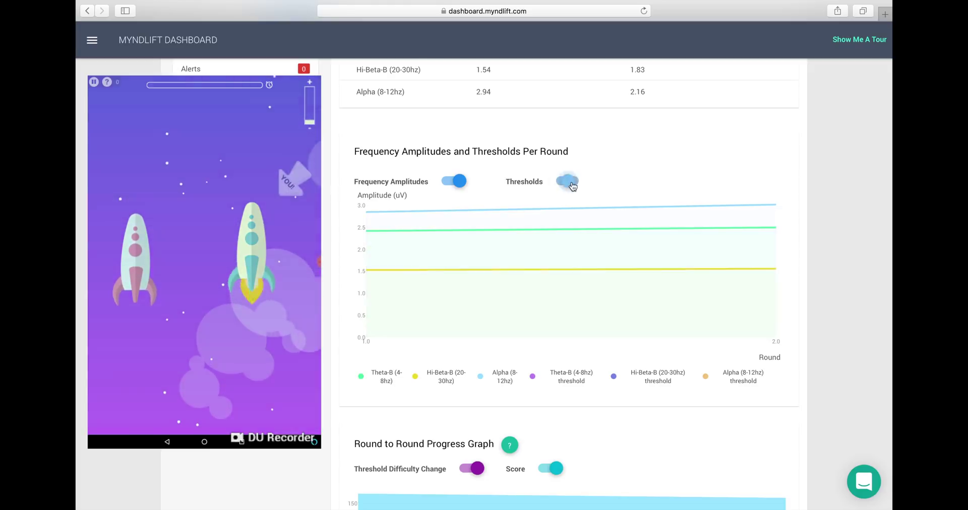
pyautogui.click(558, 183)
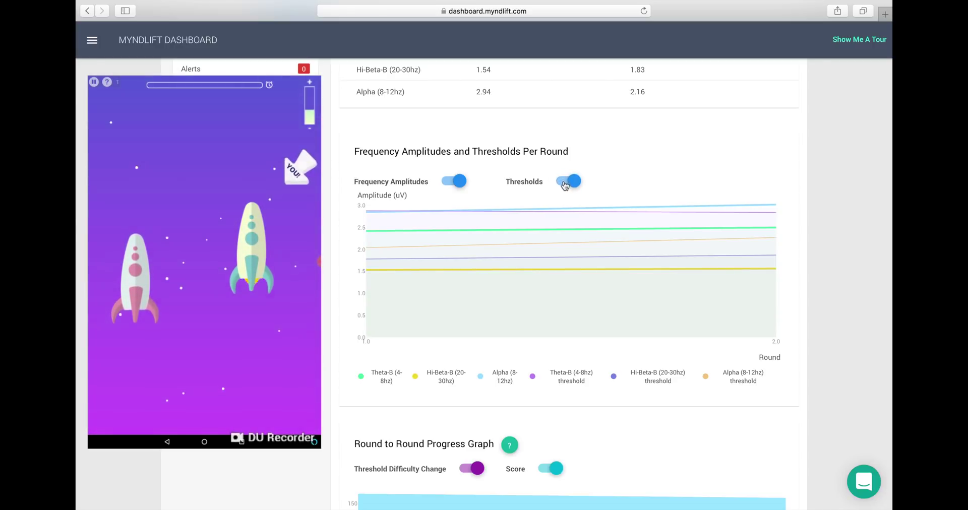
pyautogui.click(560, 183)
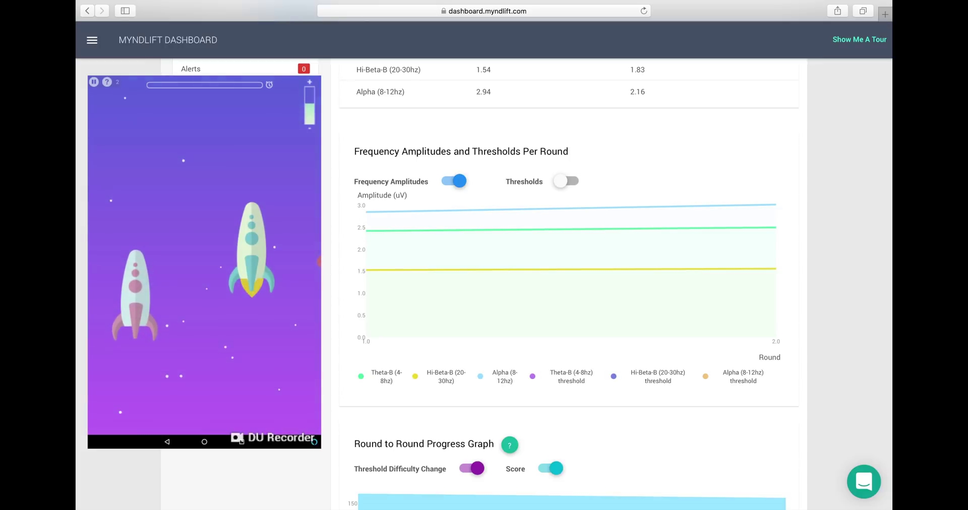
pyautogui.scroll(-10, 362, 208)
pyautogui.scroll(5, 479, 173)
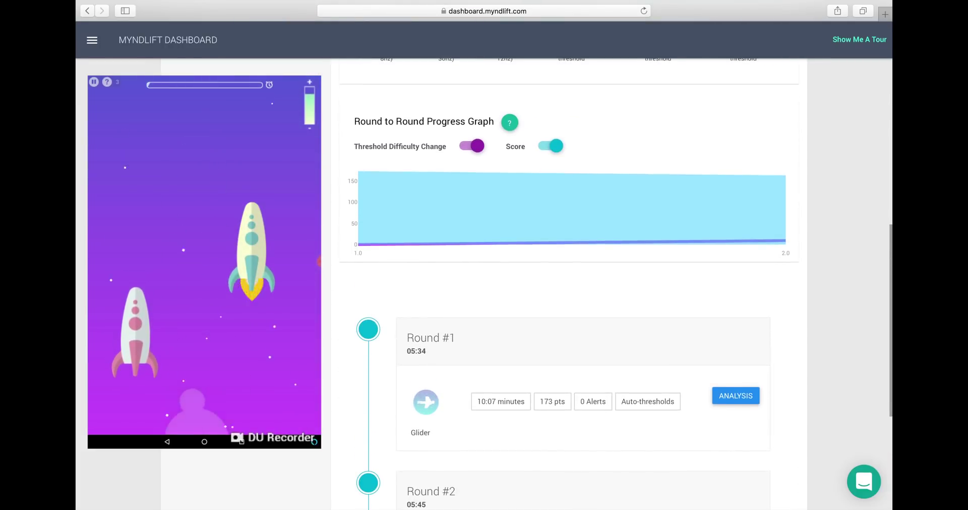
pyautogui.click(483, 151)
pyautogui.scroll(-1, 481, 151)
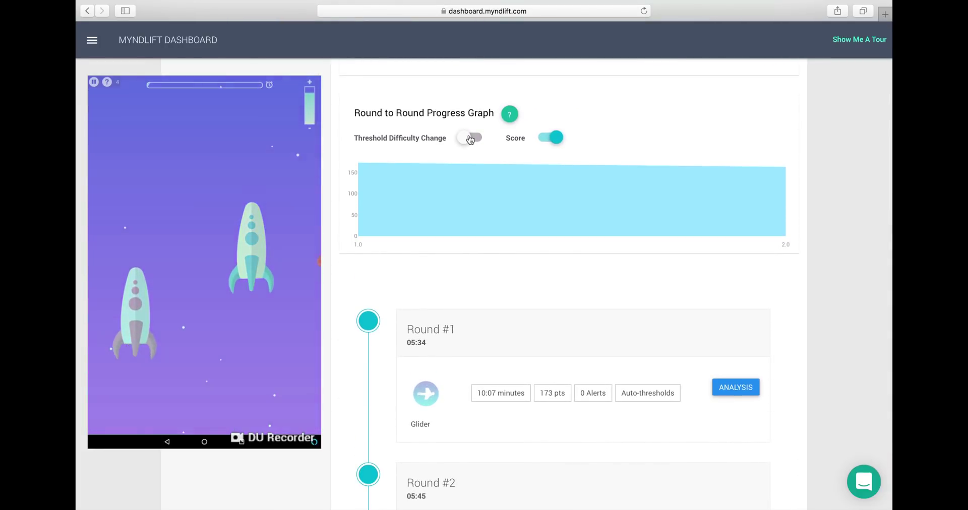
pyautogui.click(475, 139)
pyautogui.click(550, 139)
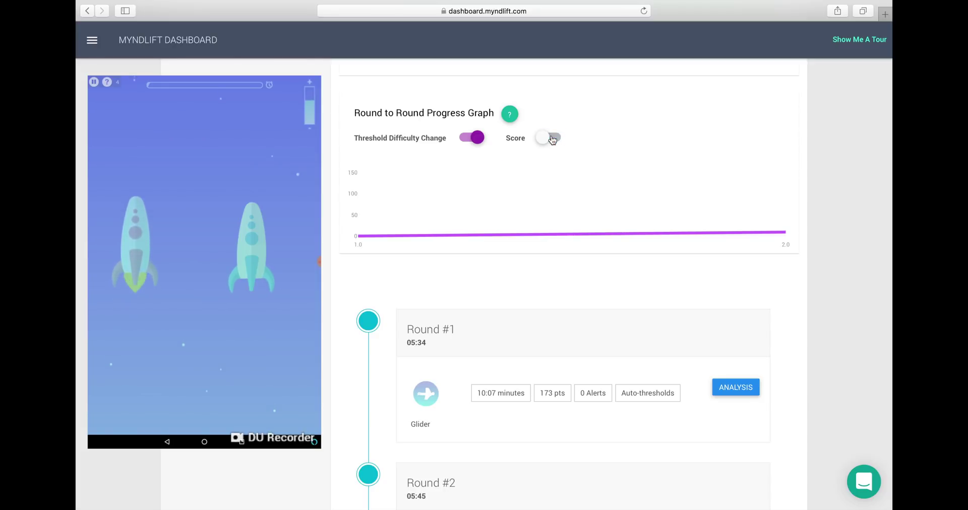
pyautogui.click(552, 140)
pyautogui.scroll(-1, 329, 218)
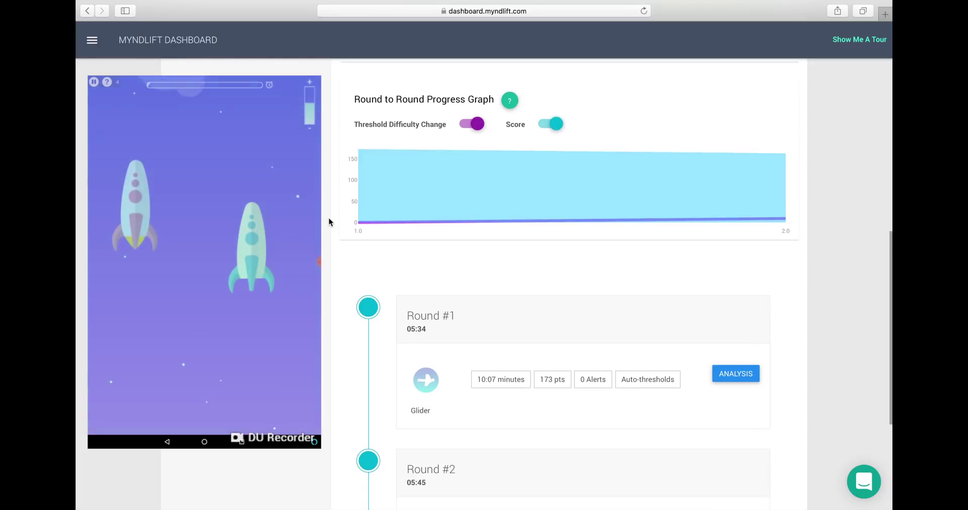
pyautogui.scroll(-5, 328, 218)
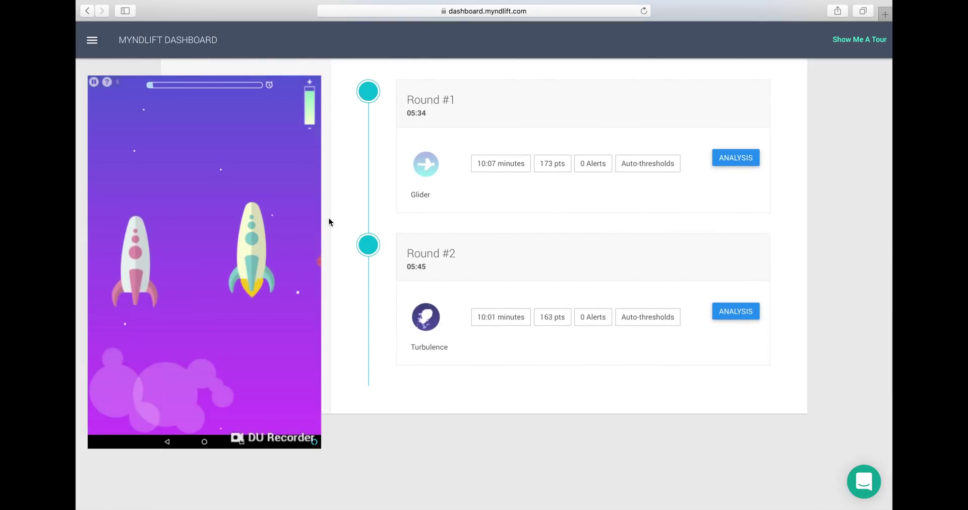
# Open Round #1's analysis and scroll through its averages table, frequencies graph and FFT
pyautogui.click(741, 157)
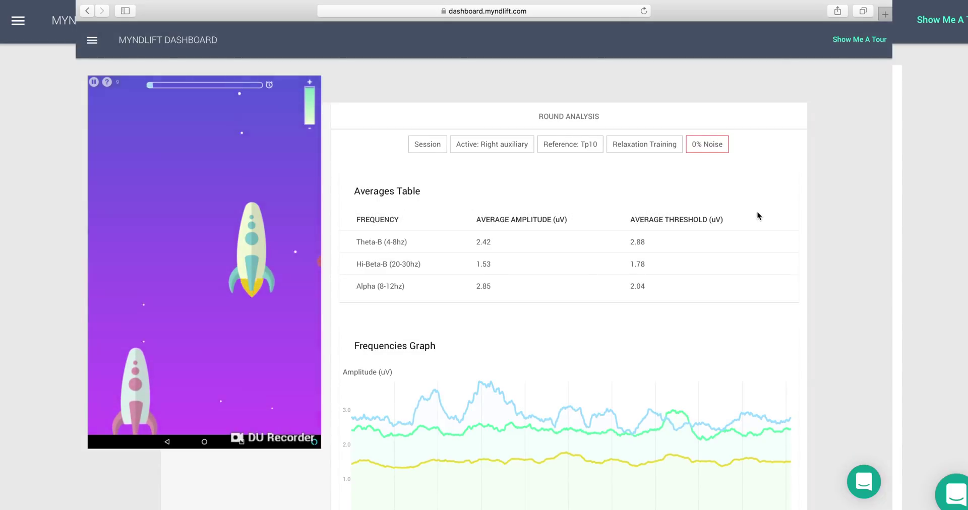
pyautogui.scroll(-2, 757, 211)
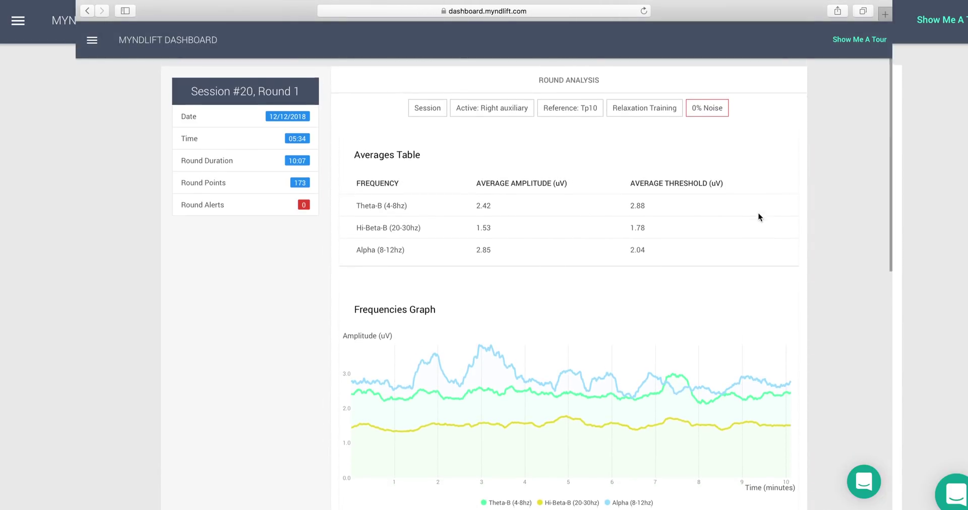
pyautogui.scroll(-3, 759, 217)
pyautogui.scroll(-4, 758, 217)
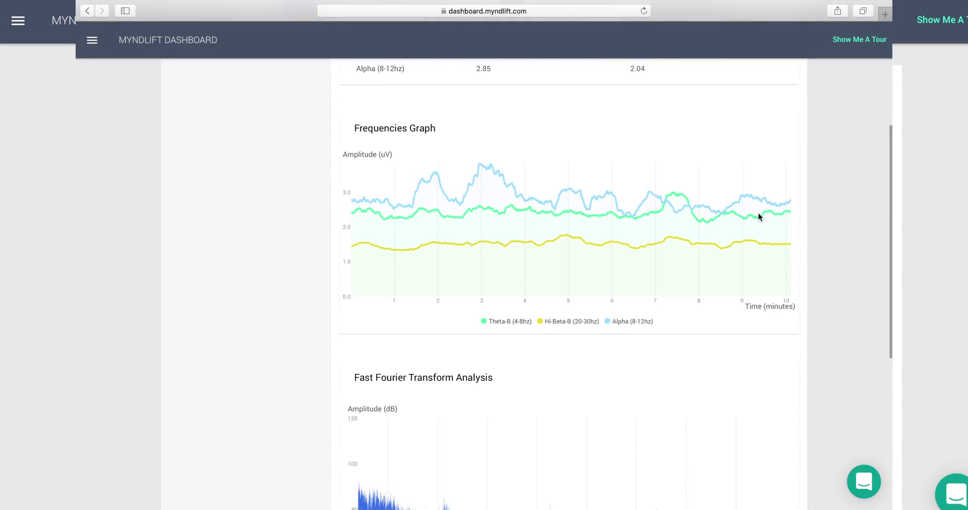
pyautogui.scroll(3, 758, 211)
pyautogui.scroll(-2, 757, 211)
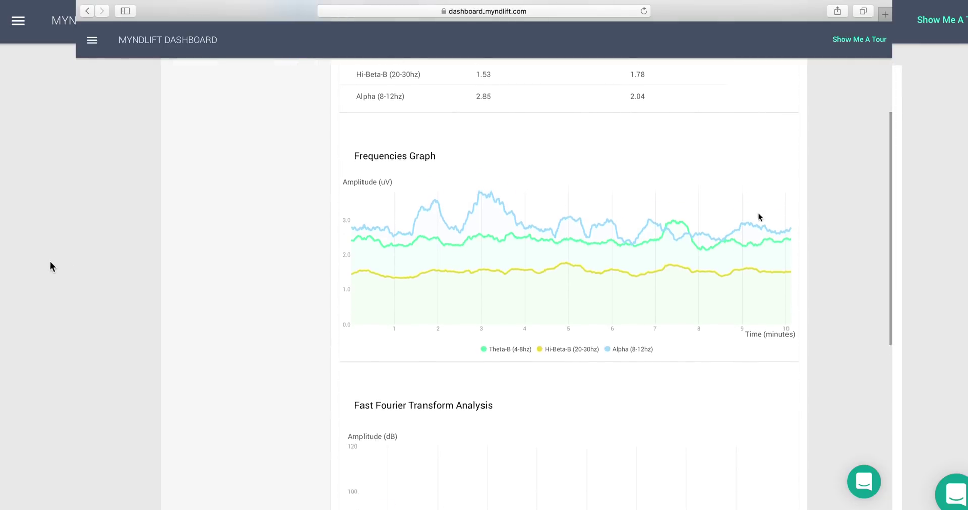
pyautogui.scroll(-8, 758, 212)
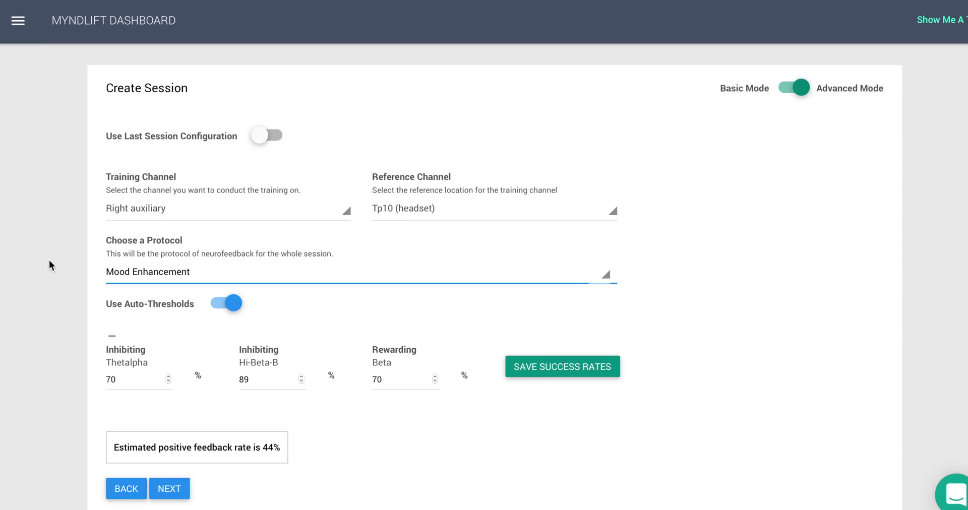
pyautogui.scroll(-4, 49, 259)
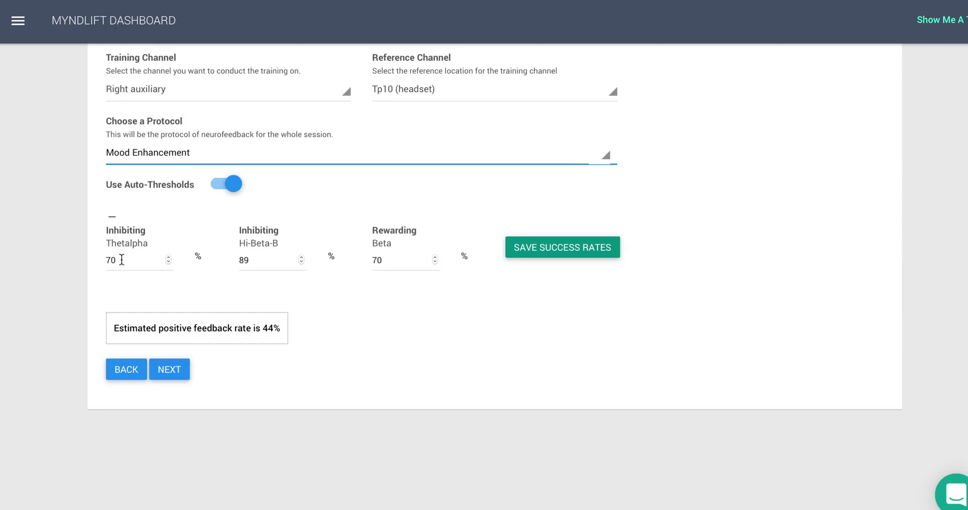
# Change the Thetalpha success rate from 70 to 60
pyautogui.click(121, 259)
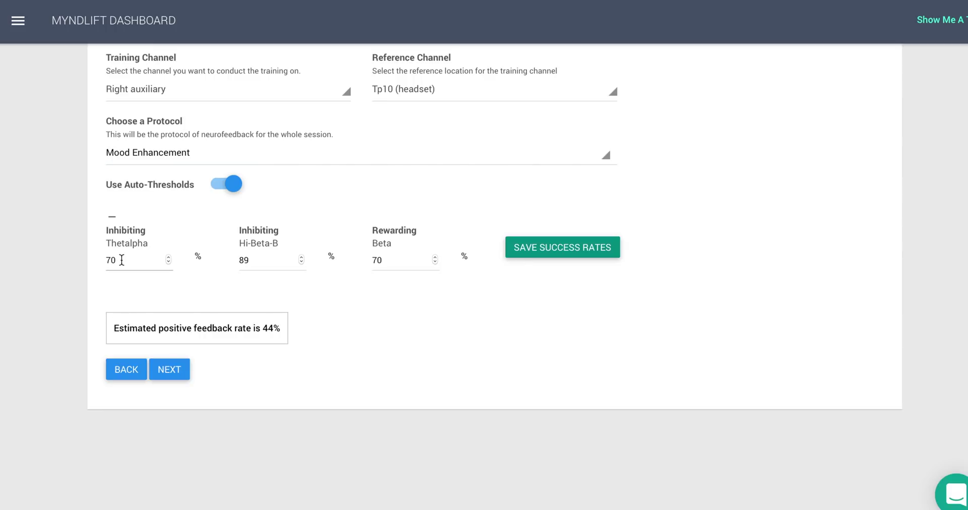
pyautogui.press('BackSpace')
pyautogui.press('BackSpace')
pyautogui.write('60')
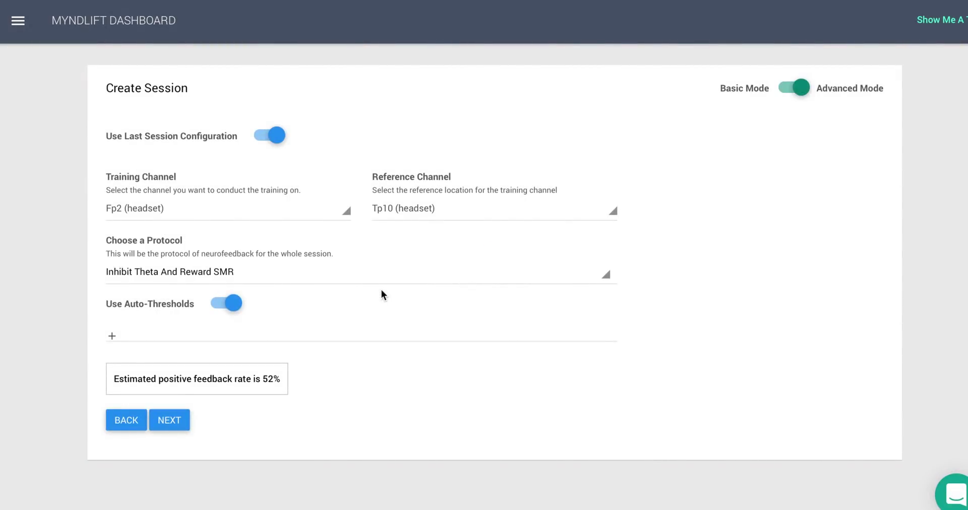
# In Basic Mode, try Mood Enhancement and Performance Enhancement, then review Relaxation Training's 18-minute setup
pyautogui.click(798, 88)
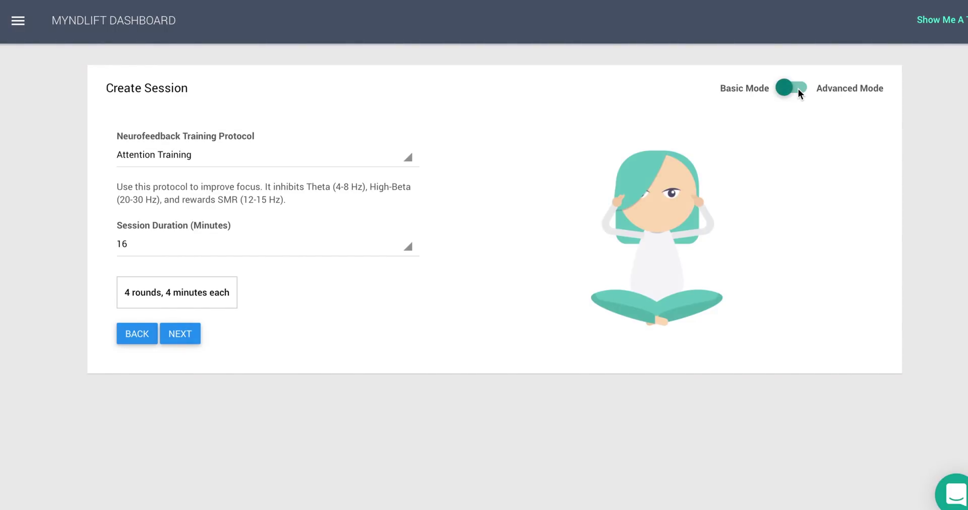
pyautogui.click(410, 160)
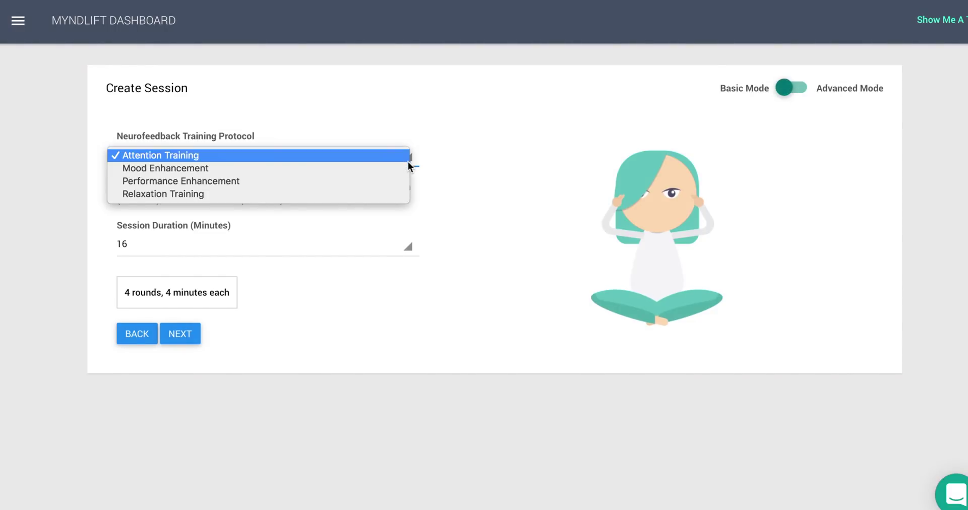
pyautogui.click(406, 167)
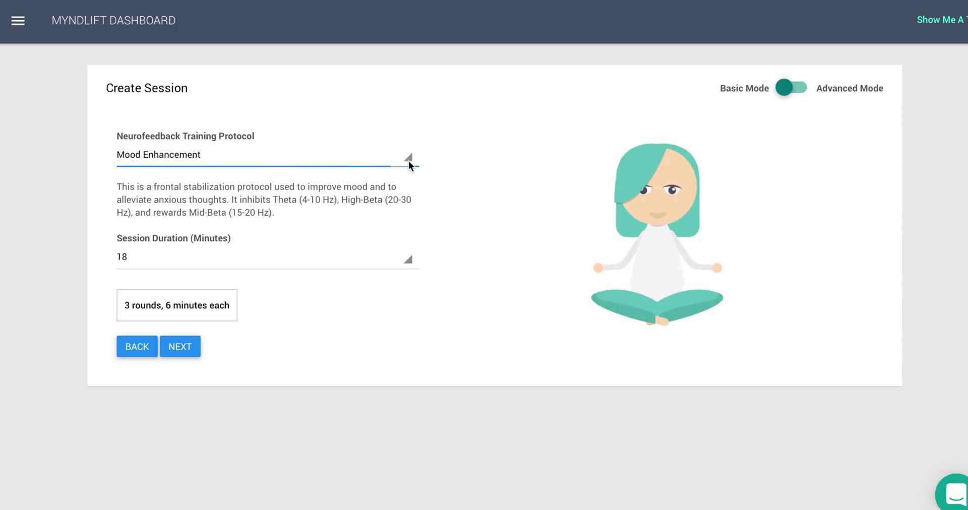
pyautogui.click(408, 159)
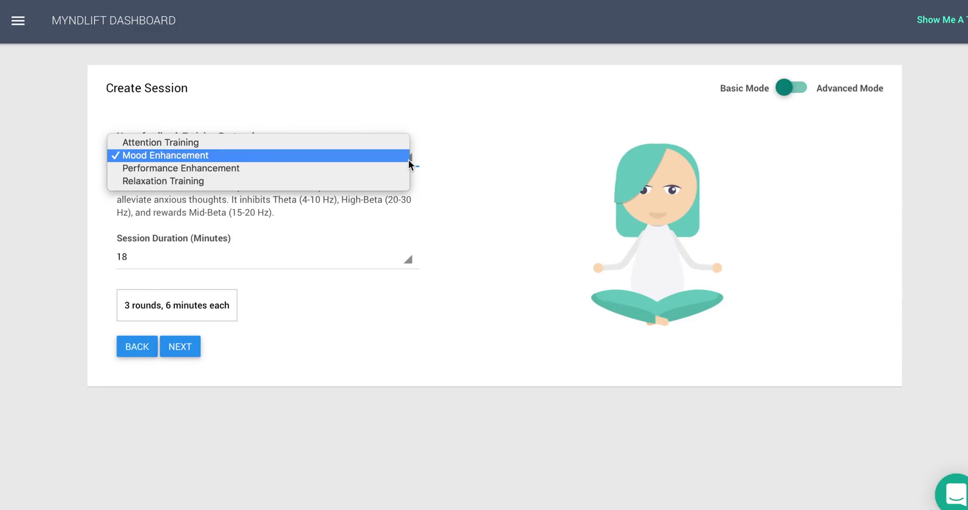
pyautogui.click(401, 168)
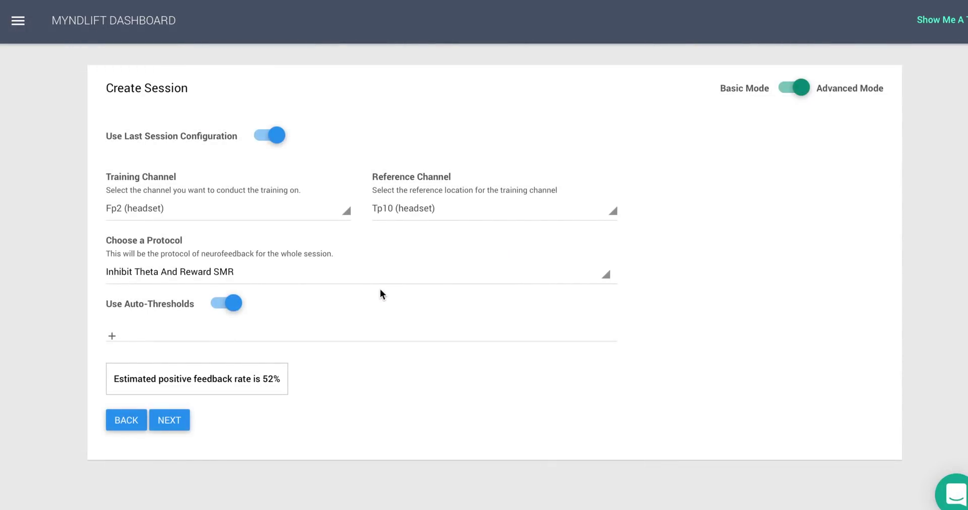
pyautogui.click(799, 90)
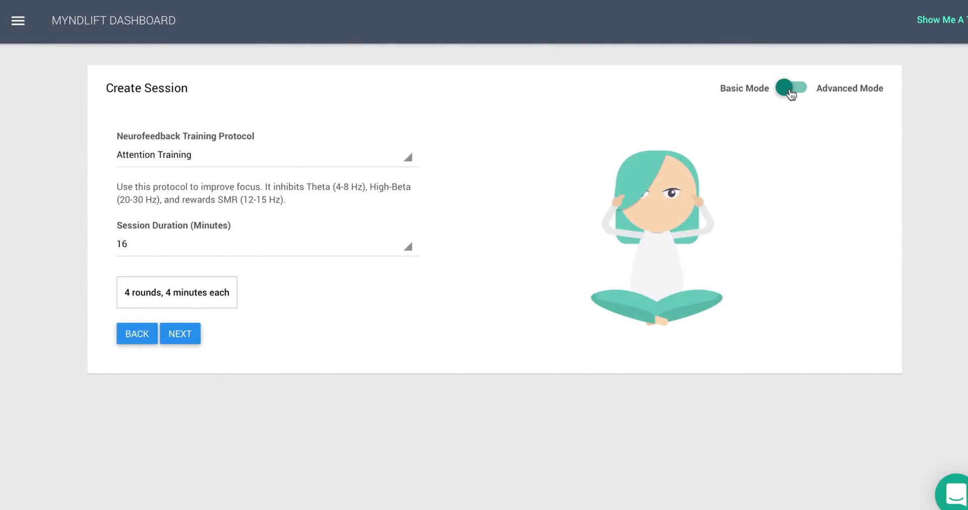
pyautogui.click(410, 160)
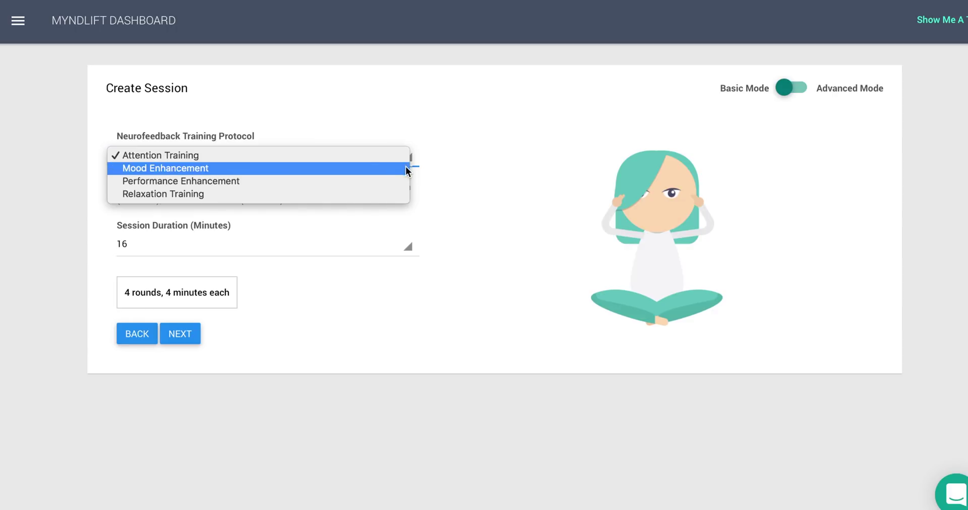
pyautogui.click(406, 167)
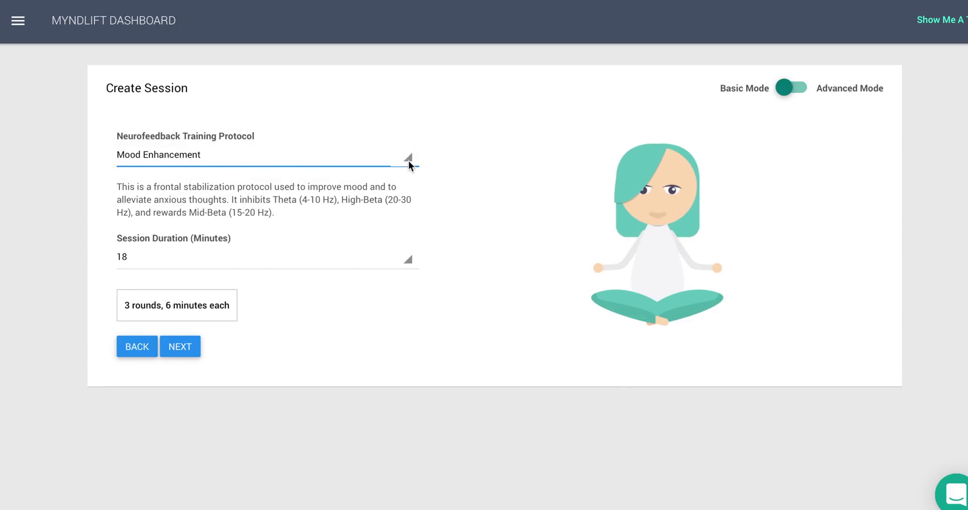
pyautogui.click(409, 159)
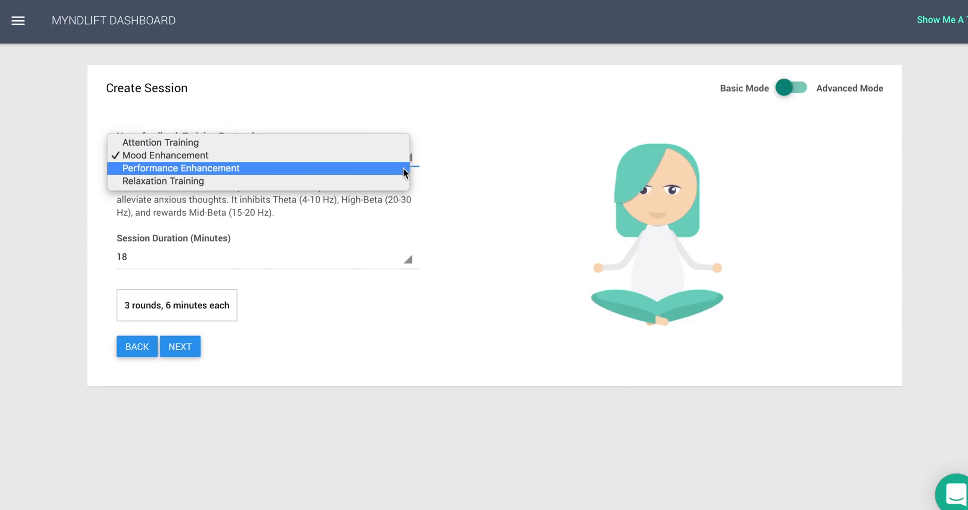
pyautogui.click(398, 168)
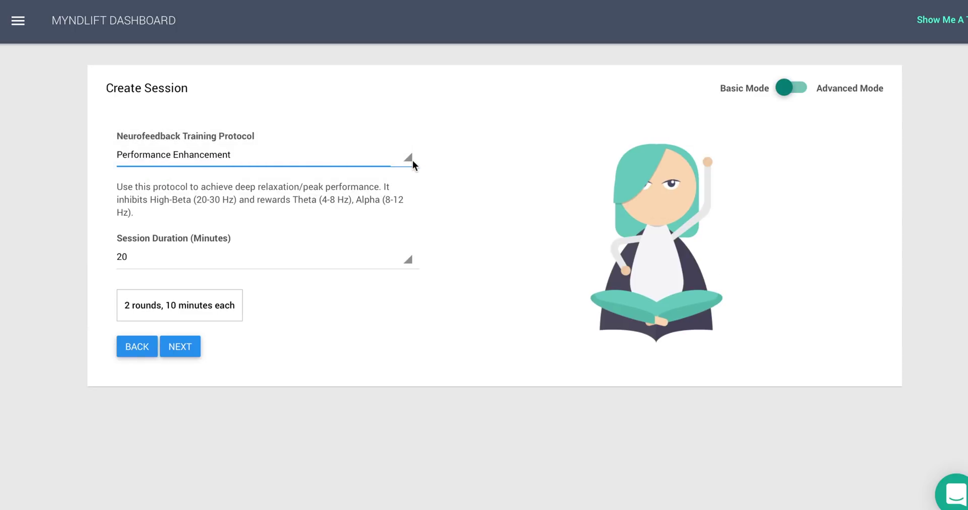
pyautogui.click(412, 160)
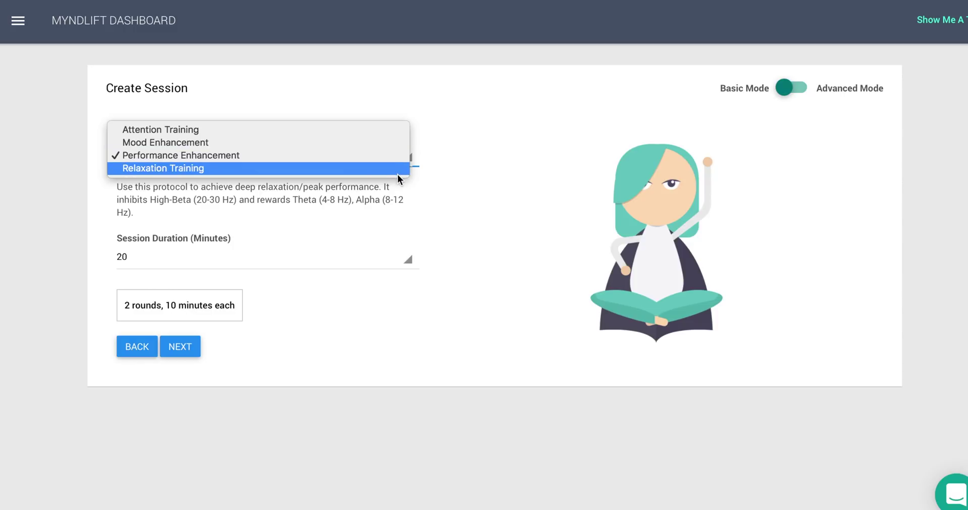
pyautogui.click(398, 174)
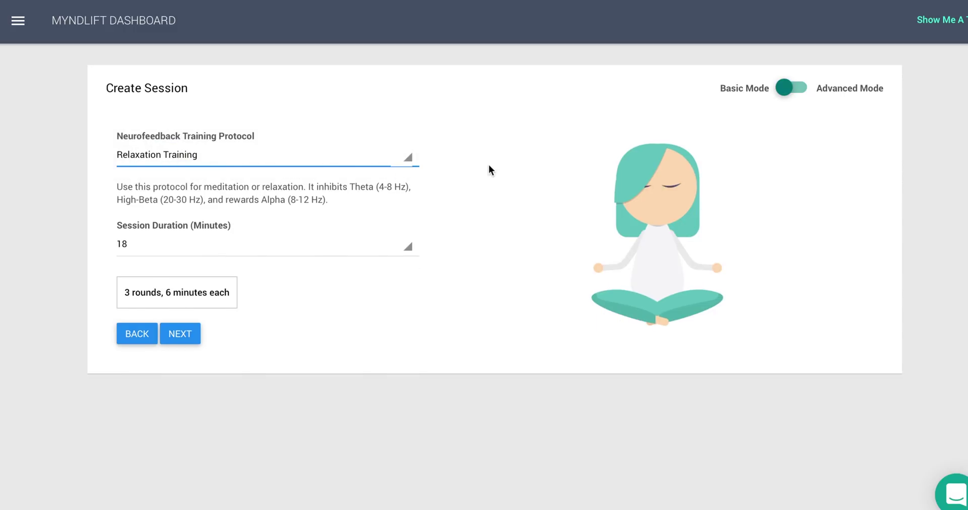
# In Advanced Mode, keep Right auxiliary and Tp10 channels, view protocols, then return to Basic Mode with Attention Training
pyautogui.click(782, 90)
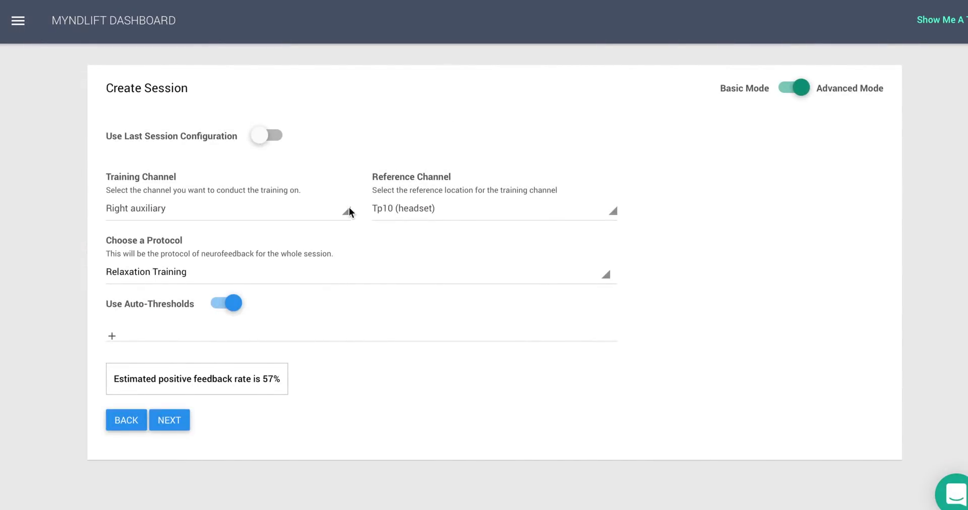
pyautogui.click(347, 210)
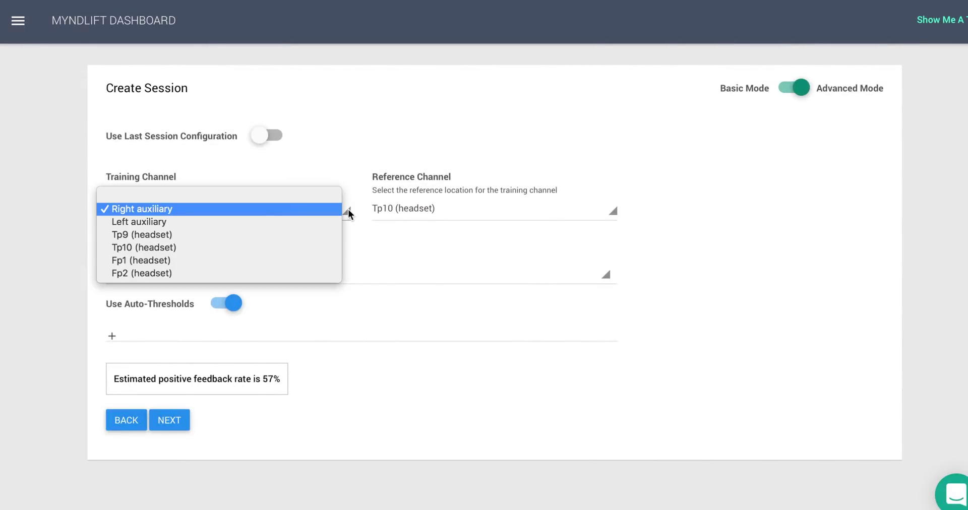
pyautogui.click(349, 210)
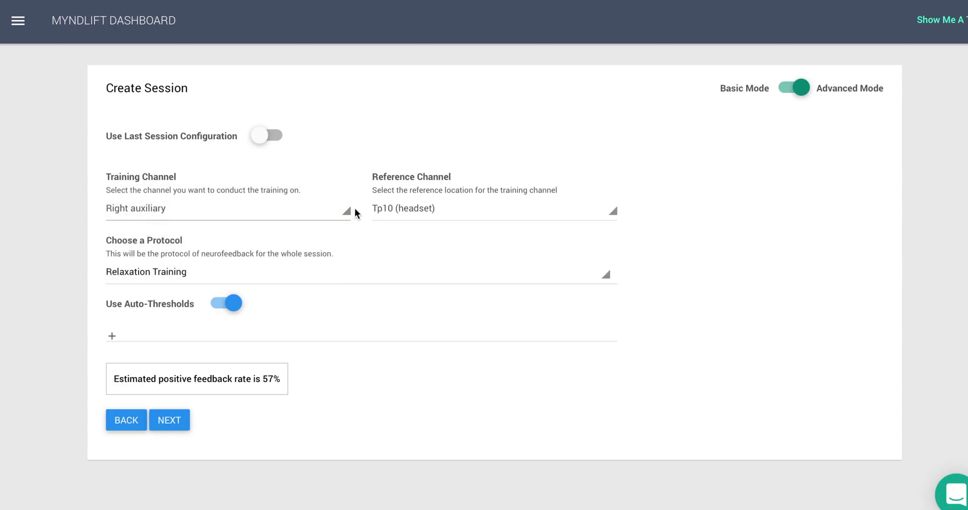
pyautogui.click(611, 213)
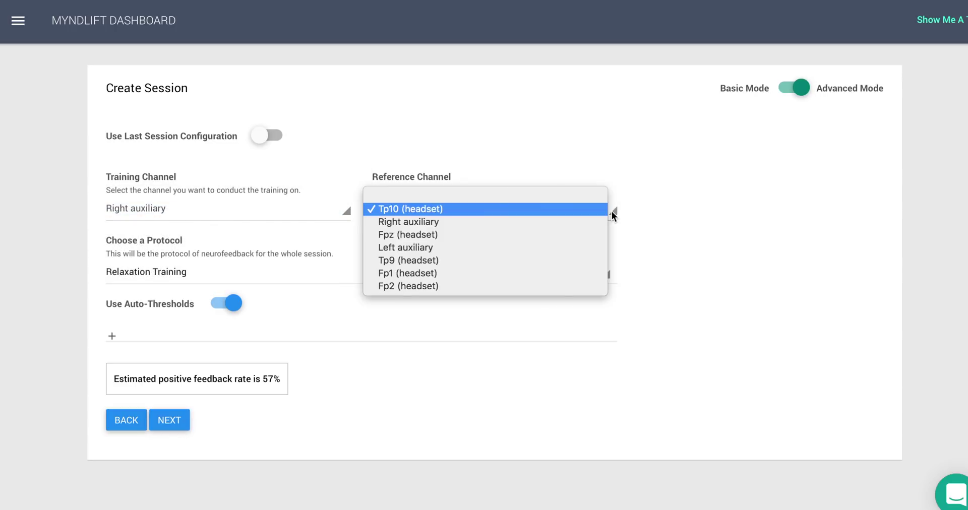
pyautogui.click(611, 211)
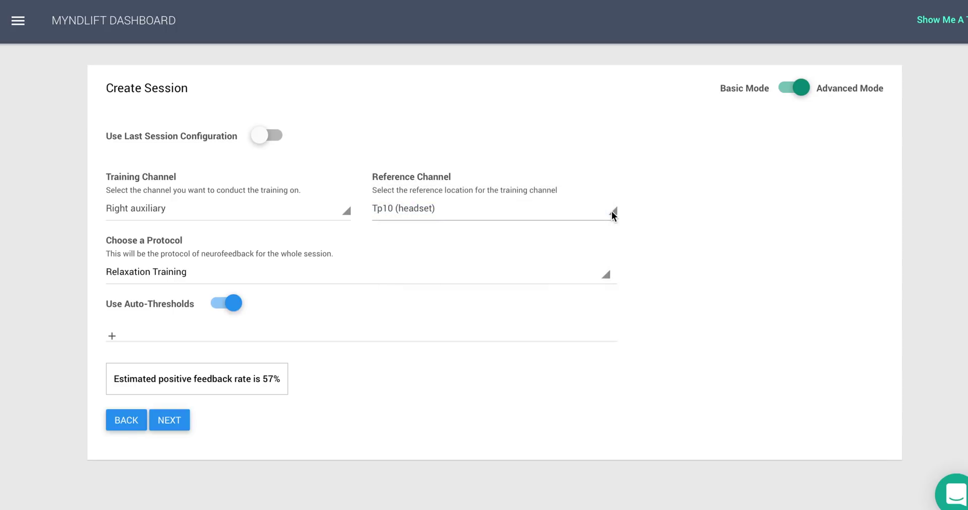
pyautogui.click(607, 277)
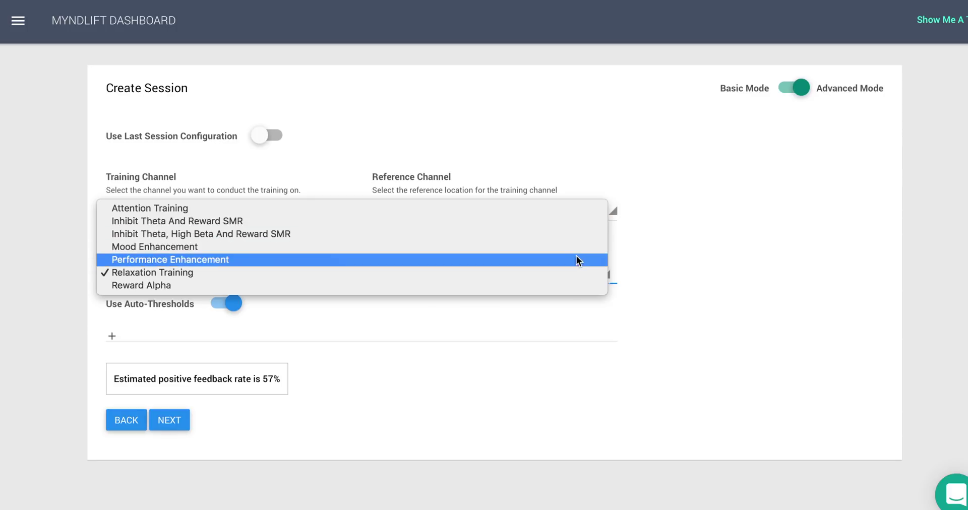
pyautogui.click(799, 90)
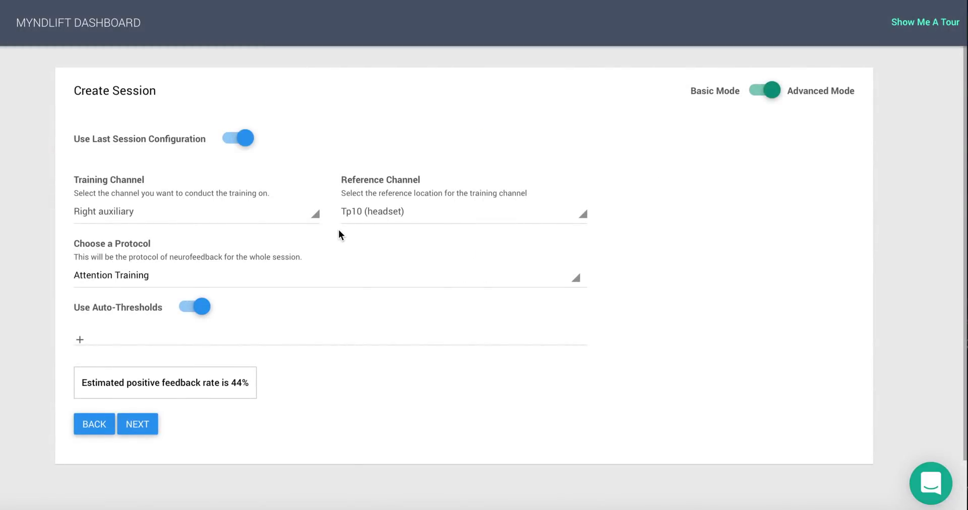
# Expand and save the 70, 89 and 70 percent thresholds, then highlight the 44% feedback estimate
pyautogui.scroll(-1, 338, 229)
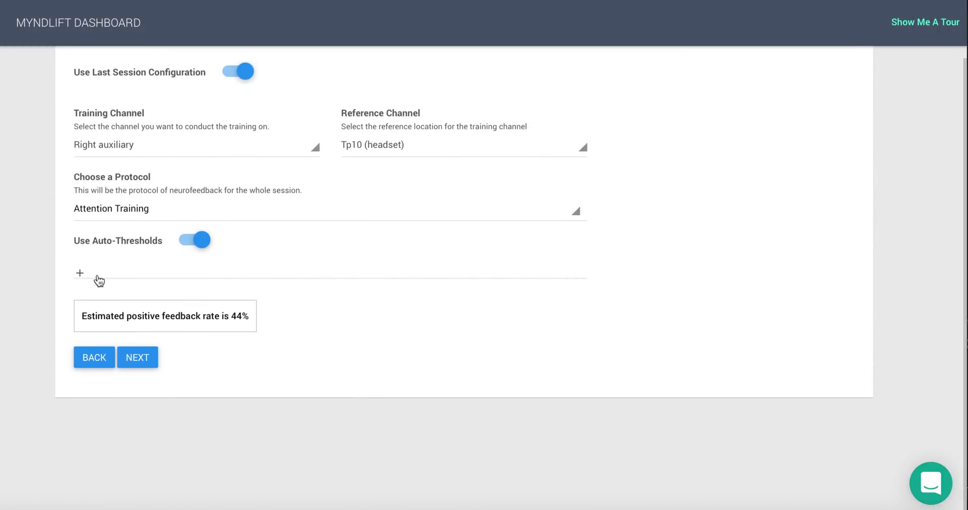
pyautogui.click(81, 274)
pyautogui.scroll(1, 530, 338)
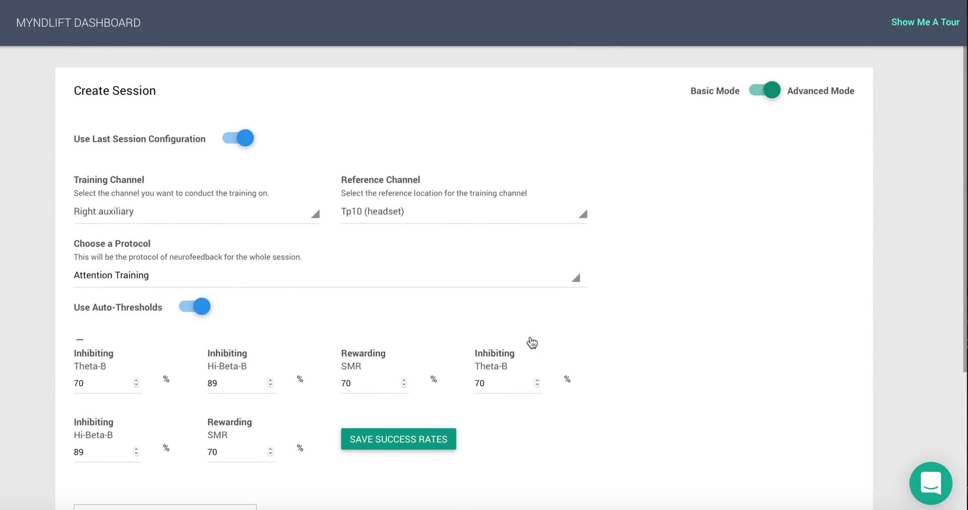
pyautogui.click(432, 451)
pyautogui.scroll(-1, 519, 390)
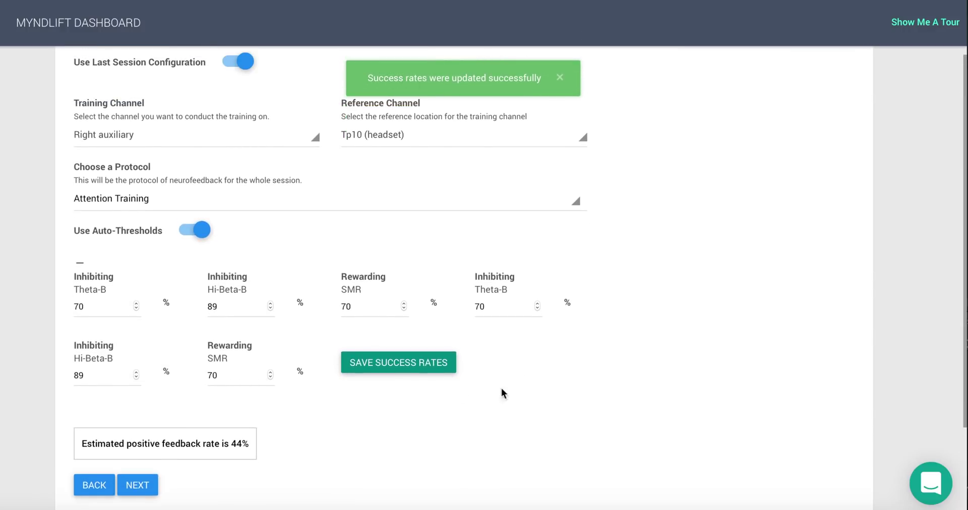
pyautogui.moveTo(249, 443); pyautogui.dragTo(56, 280)
pyautogui.click(56, 280)
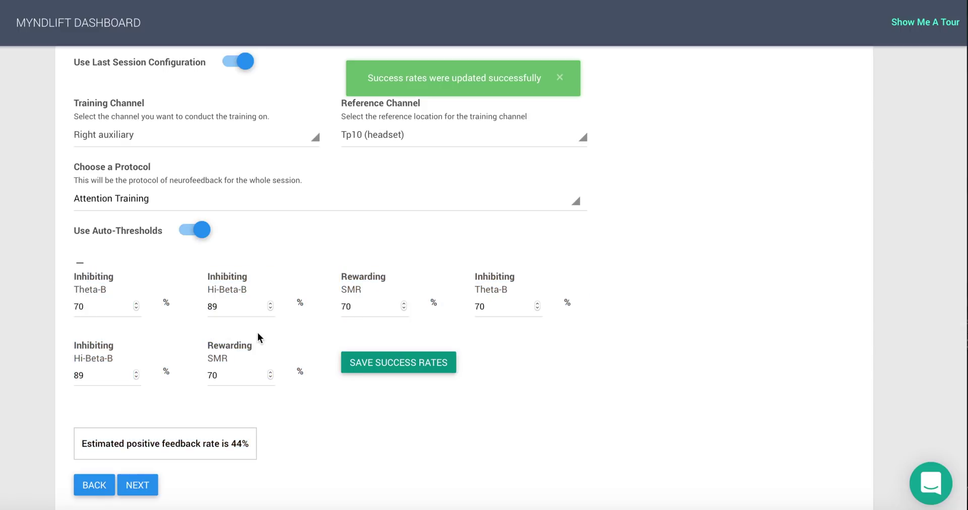
pyautogui.scroll(1, 258, 333)
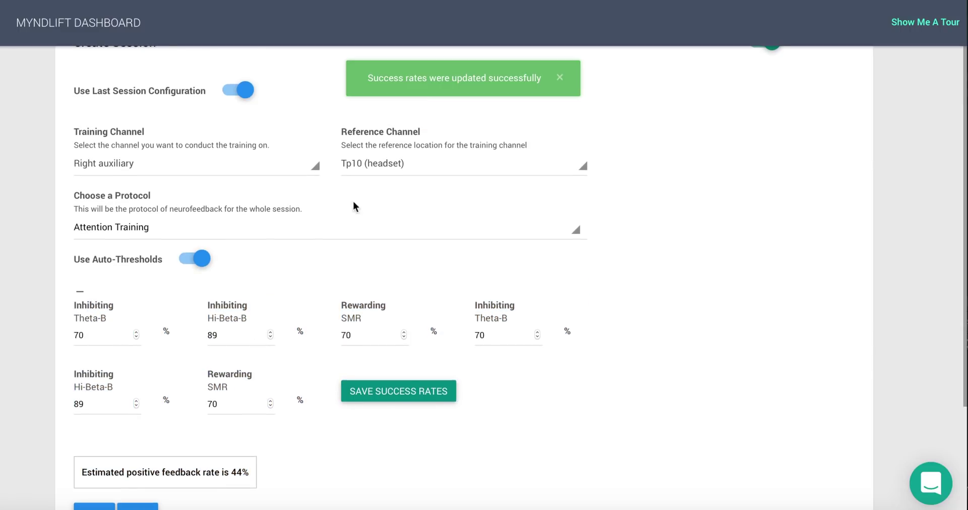
# Confirm Right auxiliary as training channel and Tp10 (headset) as reference channel
pyautogui.click(318, 171)
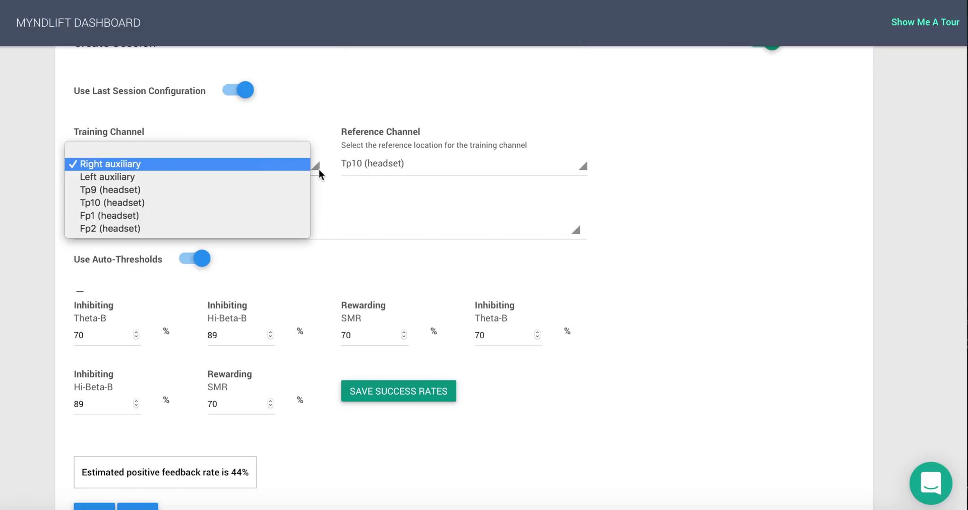
pyautogui.click(319, 170)
pyautogui.click(505, 168)
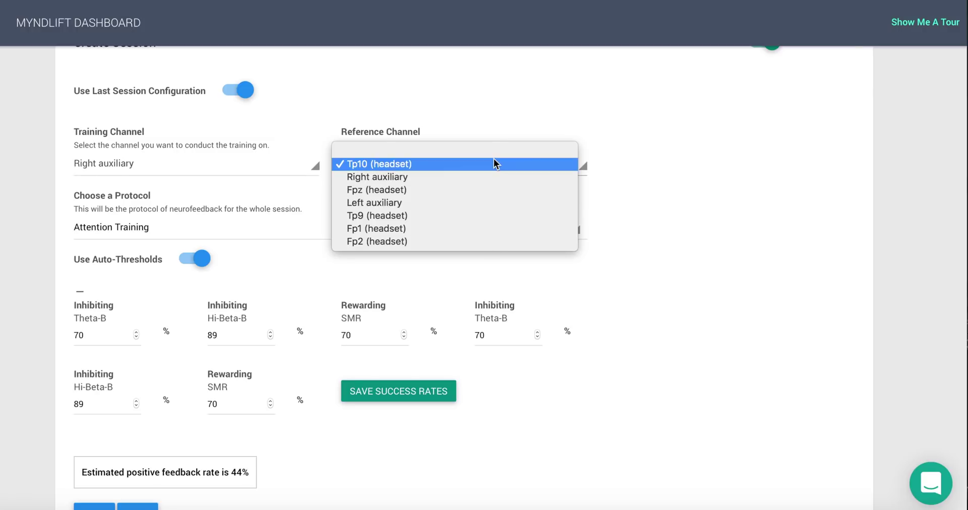
pyautogui.click(494, 162)
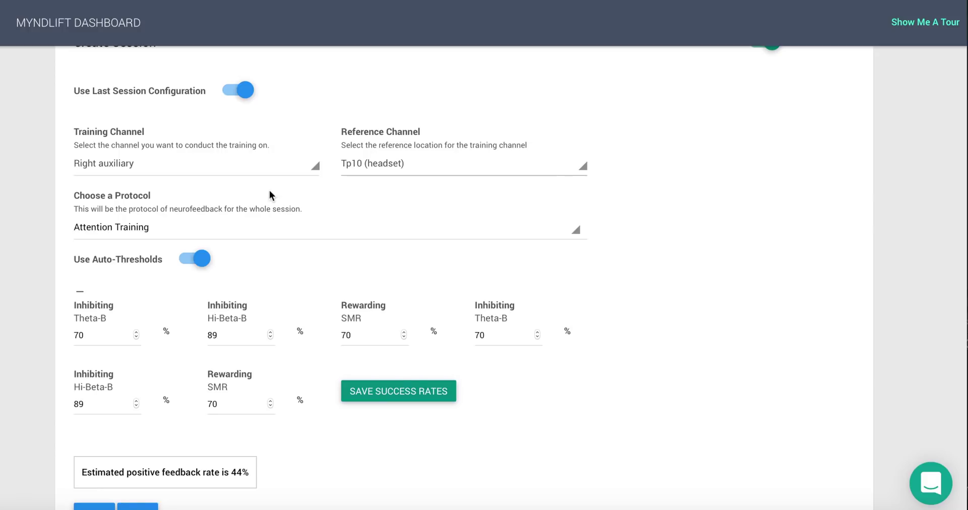
pyautogui.click(346, 165)
pyautogui.click(355, 165)
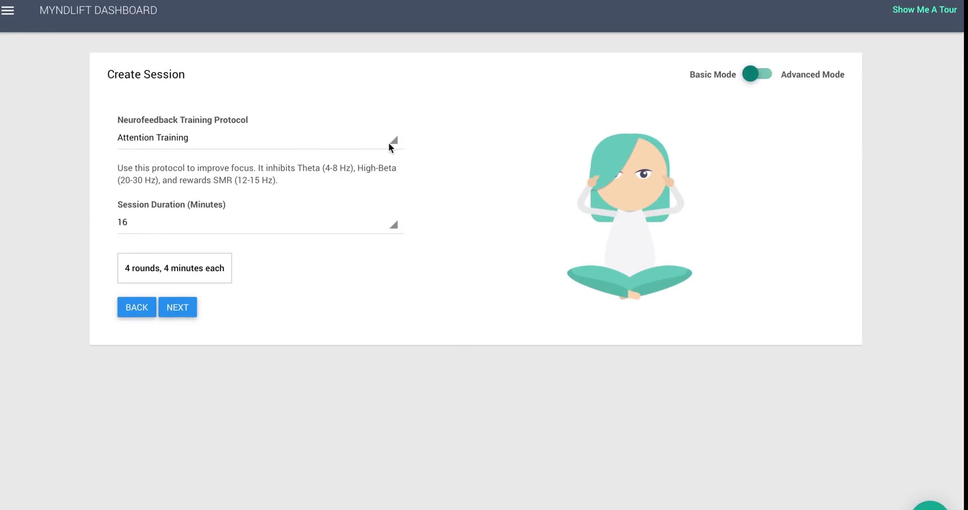
# Set the protocol to Mood Enhancement, then Performance Enhancement for 20 minutes in two rounds
pyautogui.click(389, 141)
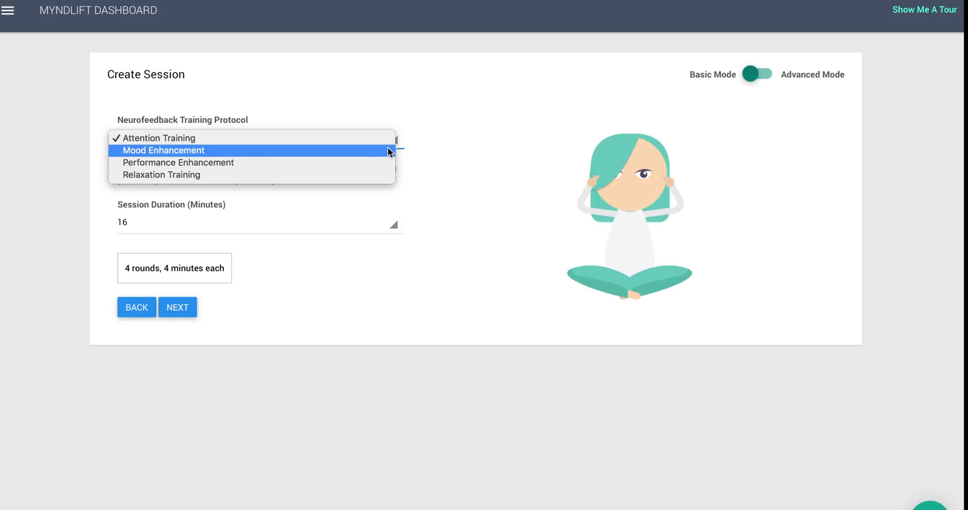
pyautogui.click(388, 150)
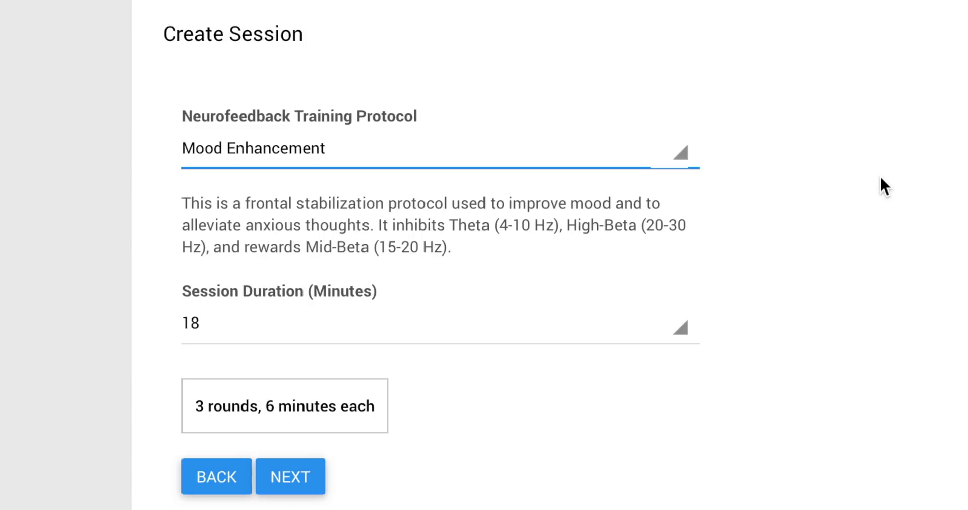
pyautogui.click(679, 157)
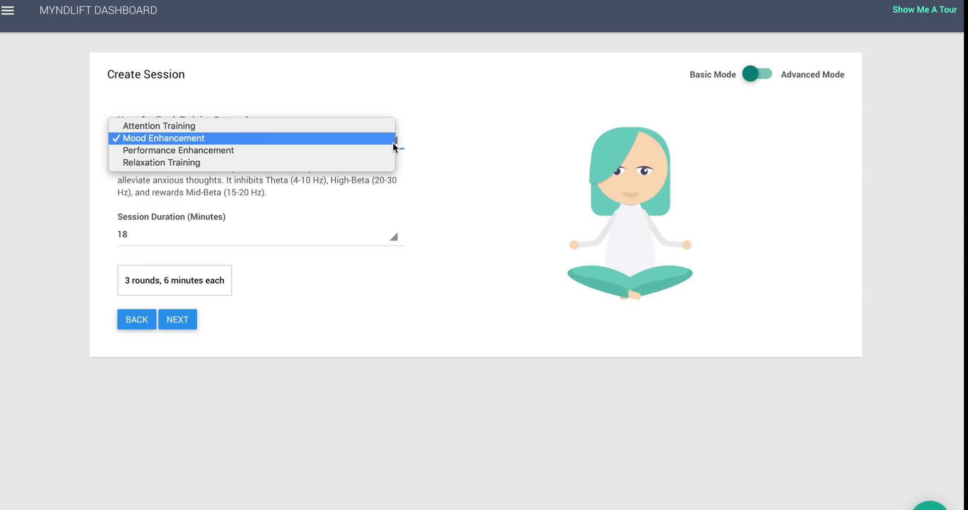
pyautogui.click(391, 150)
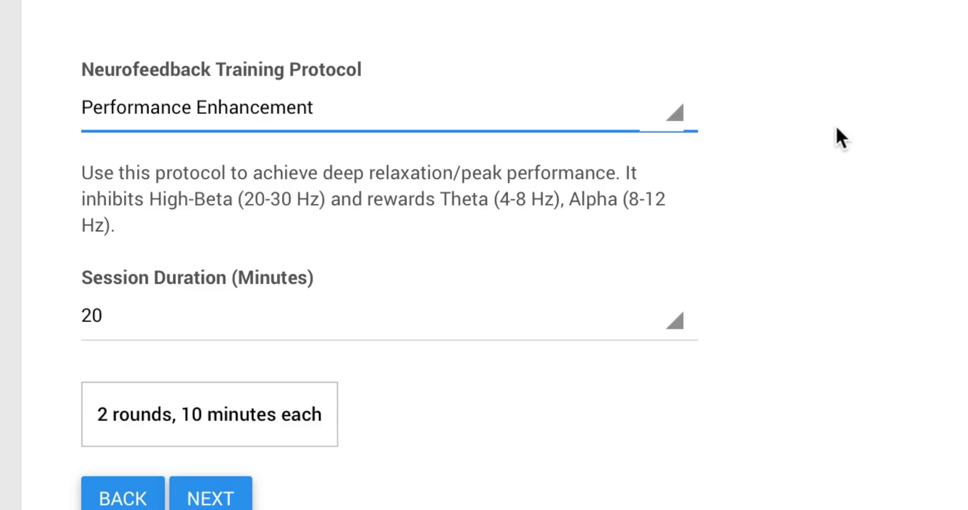
pyautogui.click(674, 114)
# Select the Relaxation Training protocol
pyautogui.click(670, 132)
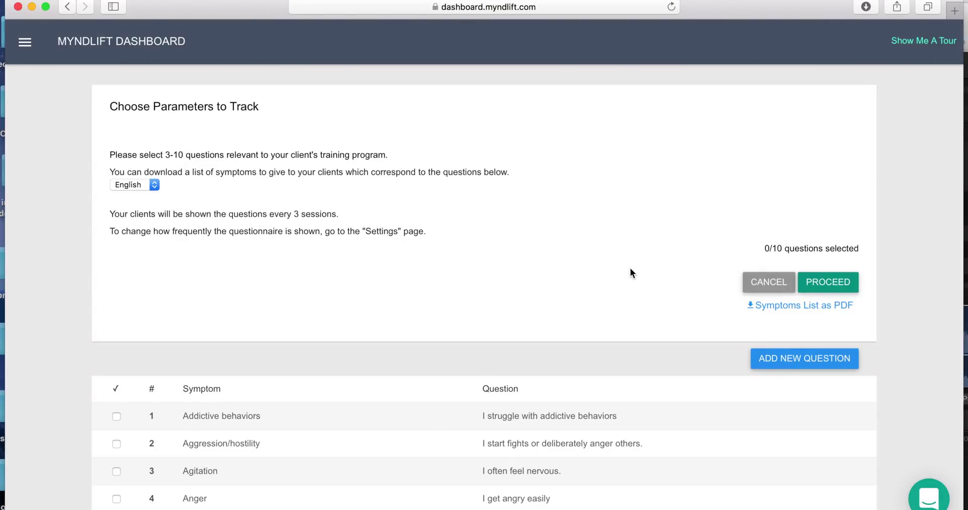
# Scroll through the symptom-question list and pause the running neurofeedback game demo
pyautogui.scroll(-1, 628, 254)
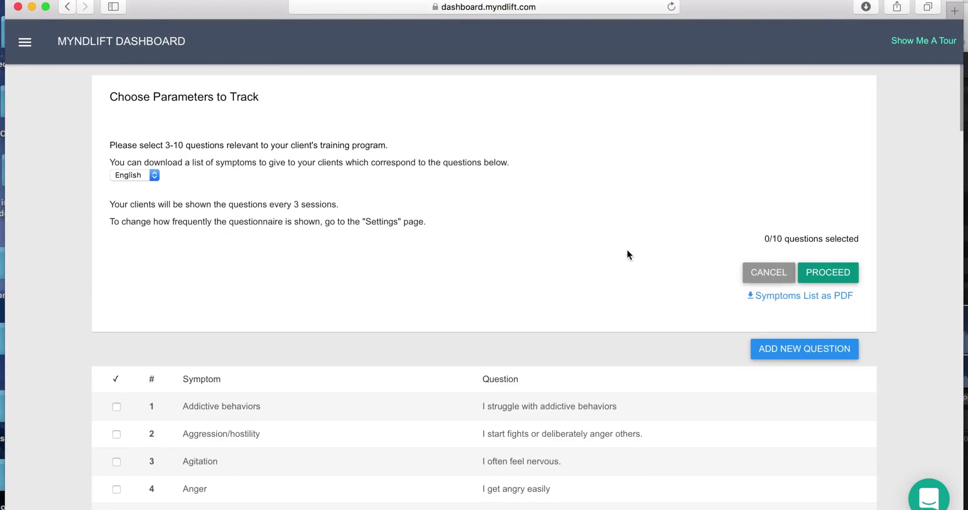
pyautogui.scroll(-5, 277, 258)
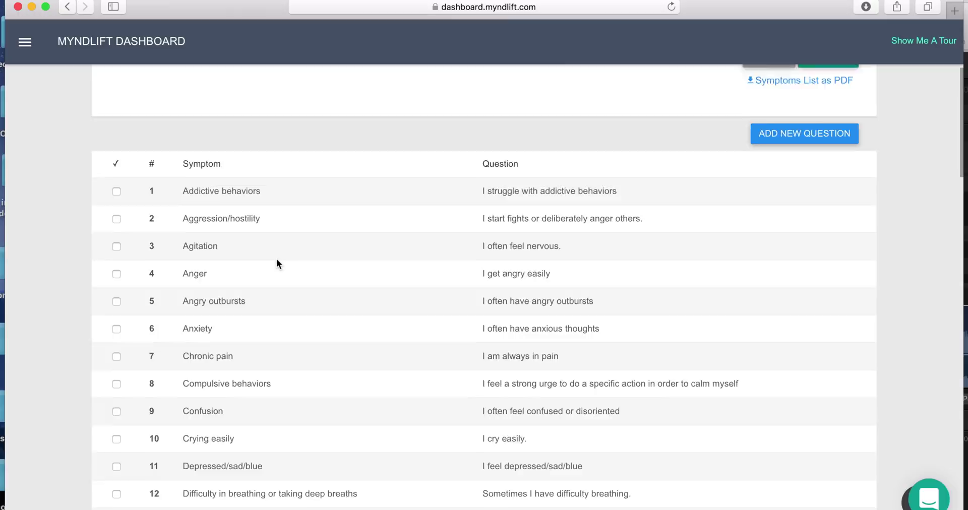
pyautogui.scroll(3, 167, 189)
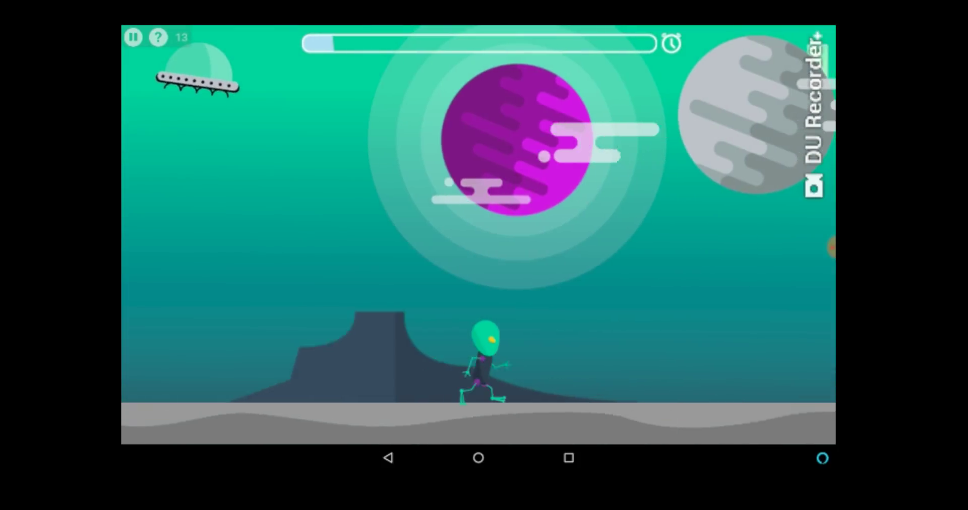
pyautogui.press('Escape')
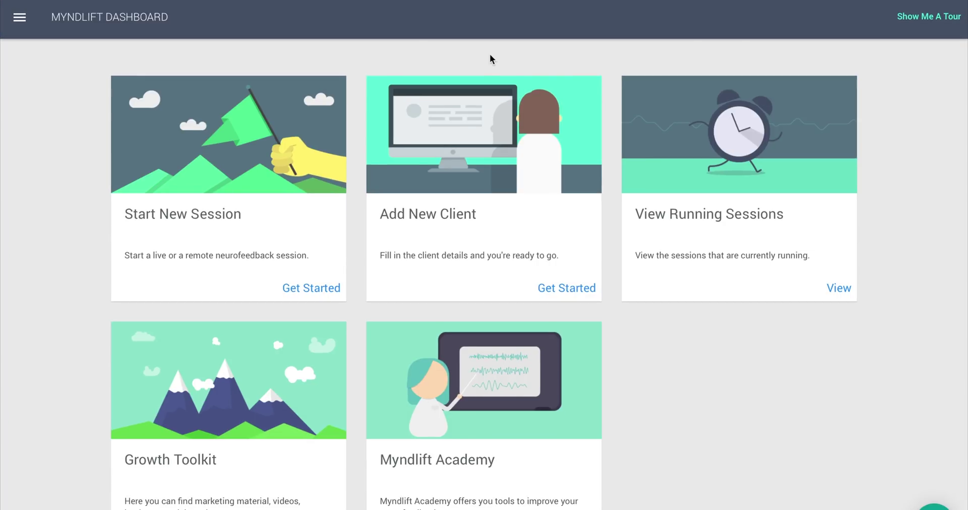
# Open Myndlift Academy and view its $99/hr one-on-one sessions, neurofeedback course and webinars
pyautogui.scroll(-5, 489, 53)
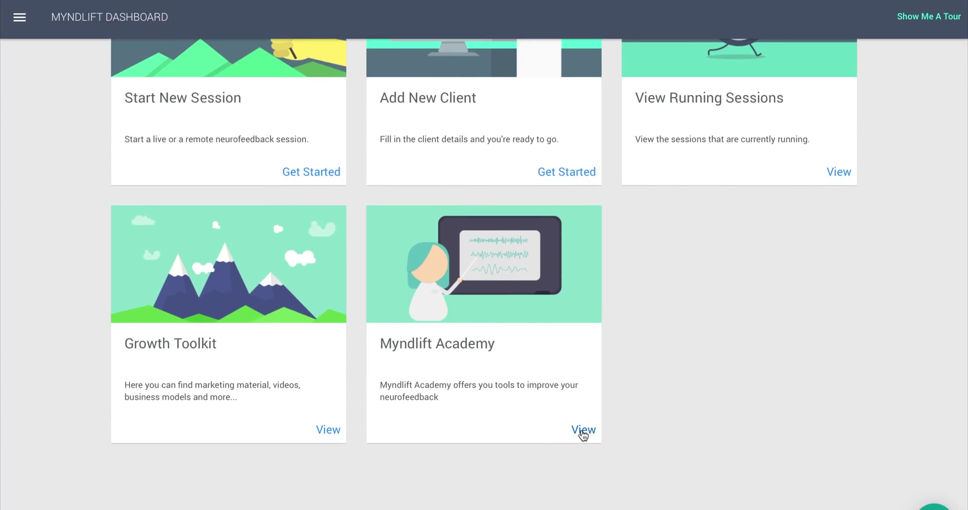
pyautogui.click(583, 432)
pyautogui.scroll(-3, 582, 431)
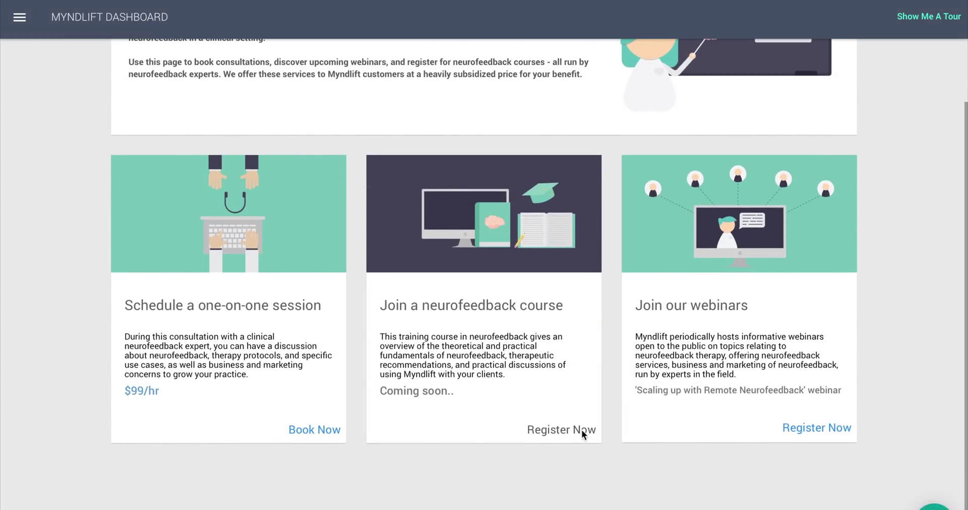